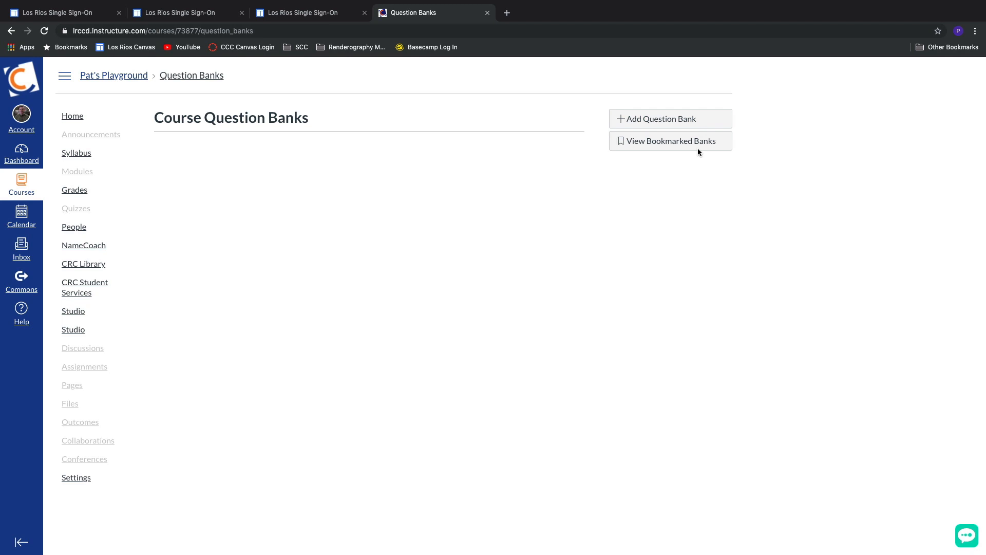
Add a course question bank named "History of Animation".
{"action": "left_click", "coordinate": [676, 123]}
{"action": "type", "text": "Hi"}
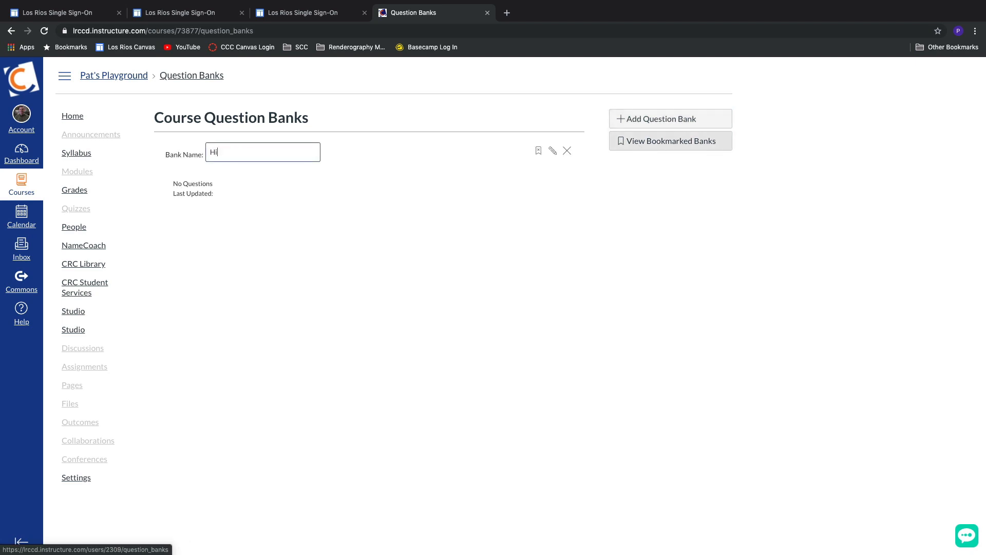
{"action": "type", "text": "story of Animation"}
{"action": "key", "text": "Return"}
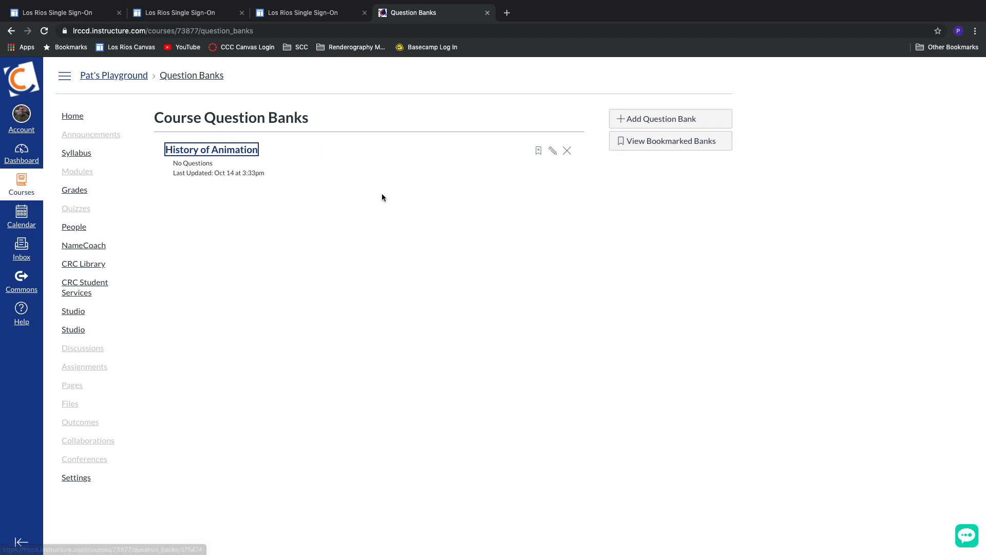
Start a new question titled "Snow White" in the History of Animation bank.
{"action": "left_click", "coordinate": [195, 152]}
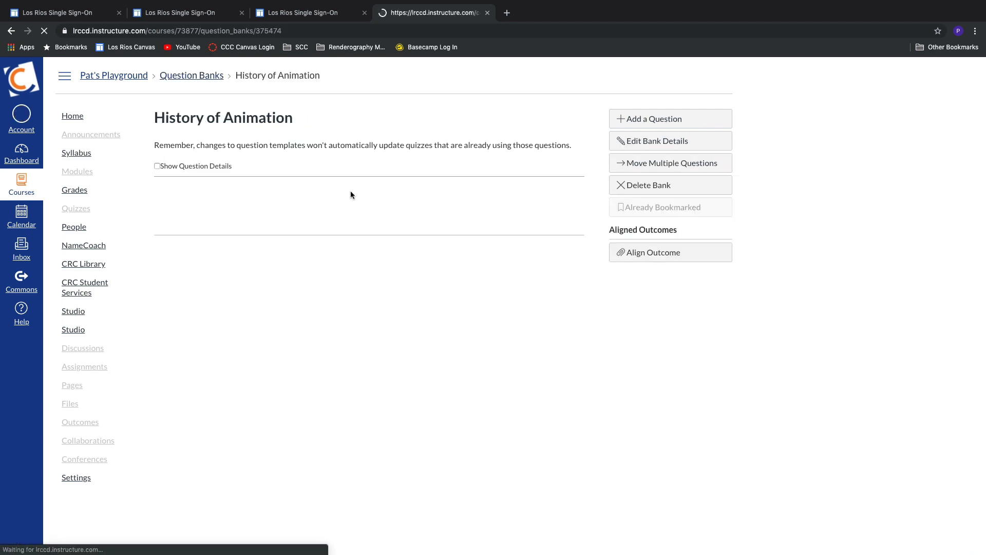
{"action": "left_click", "coordinate": [640, 120]}
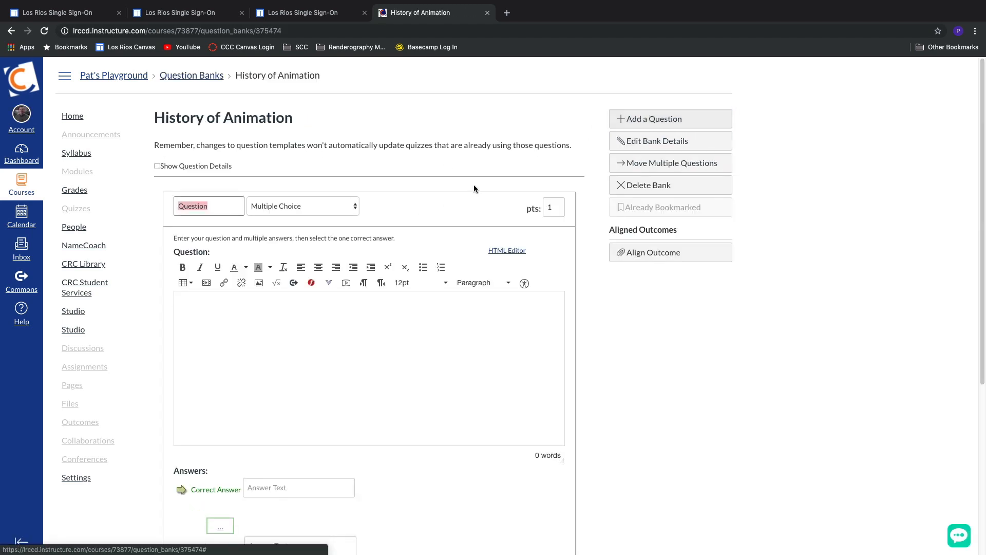
{"action": "type", "text": "Sno"}
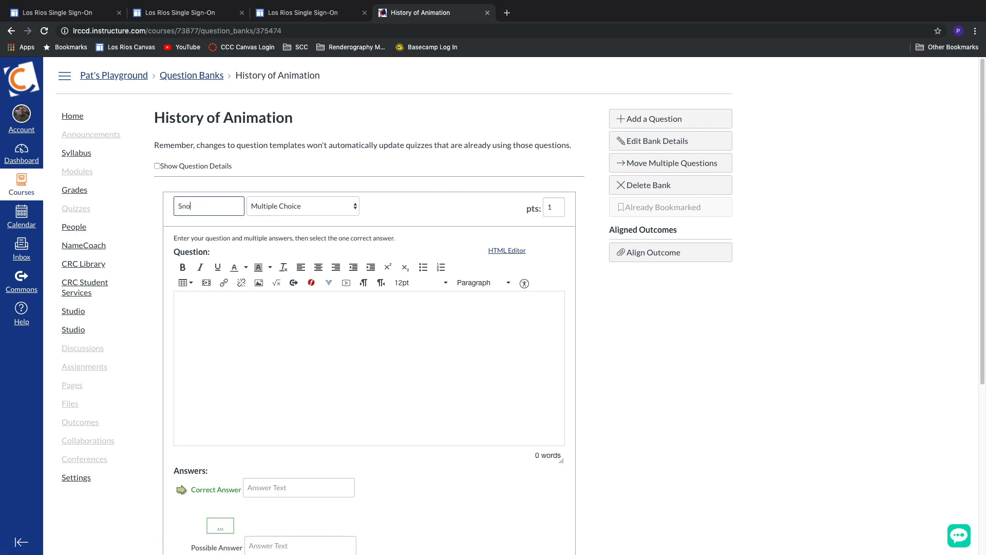
{"action": "type", "text": "w White"}
Enter the question text "What year was Snow White released?".
{"action": "left_click", "coordinate": [212, 297]}
{"action": "type", "text": "What year was Snow Wite fi"}
{"action": "key", "text": "BackSpace"}
{"action": "key", "text": "BackSpace"}
{"action": "key", "text": "BackSpace"}
{"action": "key", "text": "BackSpace"}
{"action": "key", "text": "BackSpace"}
{"action": "key", "text": "BackSpace"}
{"action": "type", "text": "Hit"}
{"action": "key", "text": "BackSpace"}
{"action": "key", "text": "BackSpace"}
{"action": "key", "text": "BackSpace"}
{"action": "type", "text": "hite released?"}
Enter 1937 as the correct answer and 2001, 1940 and 1966 as the other possible answers, and save the question.
{"action": "scroll", "coordinate": [613, 348], "scroll_direction": "down", "scroll_amount": 5}
{"action": "left_click", "coordinate": [297, 227]}
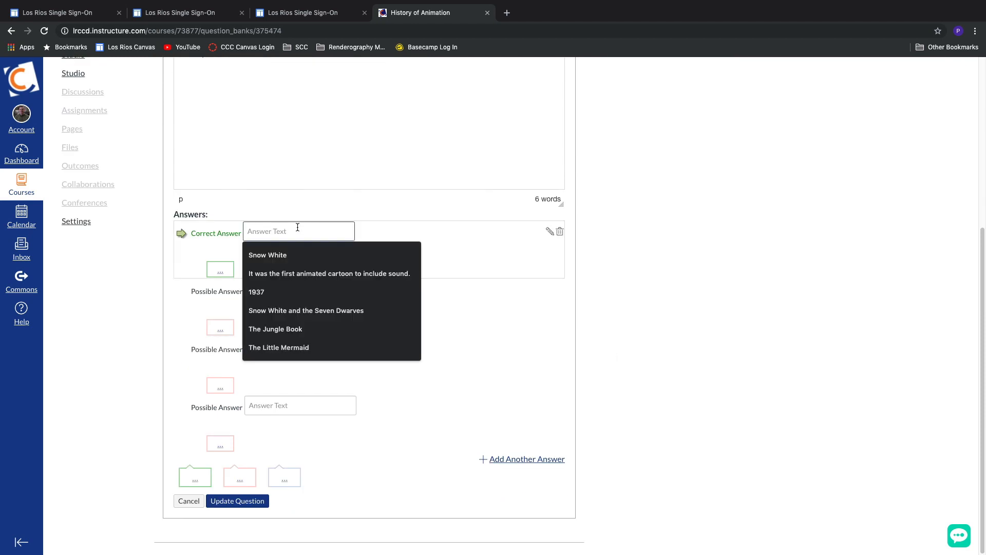
{"action": "type", "text": "1937"}
{"action": "left_click", "coordinate": [288, 289]}
{"action": "type", "text": "200"}
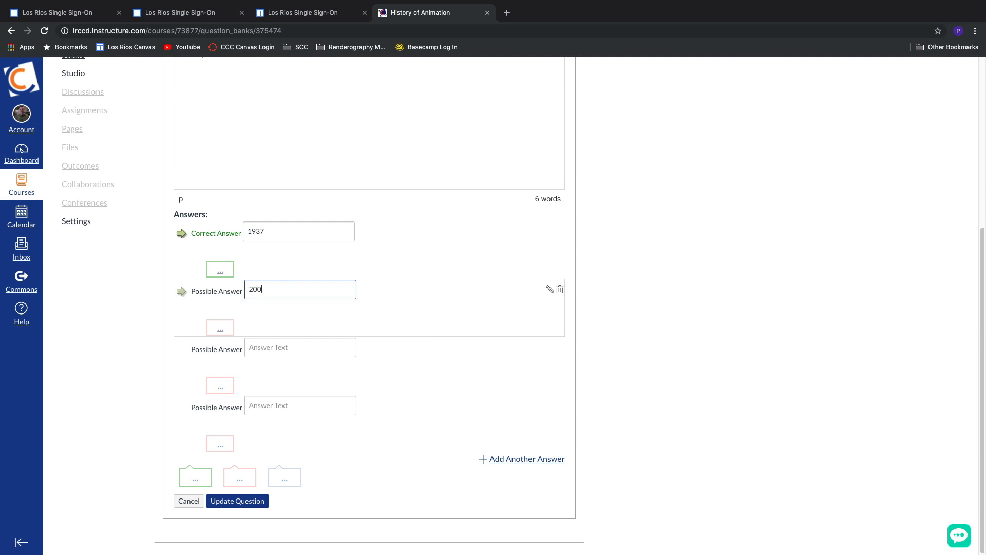
{"action": "type", "text": "1"}
{"action": "left_click", "coordinate": [293, 348]}
{"action": "type", "text": "1940"}
{"action": "left_click", "coordinate": [290, 407]}
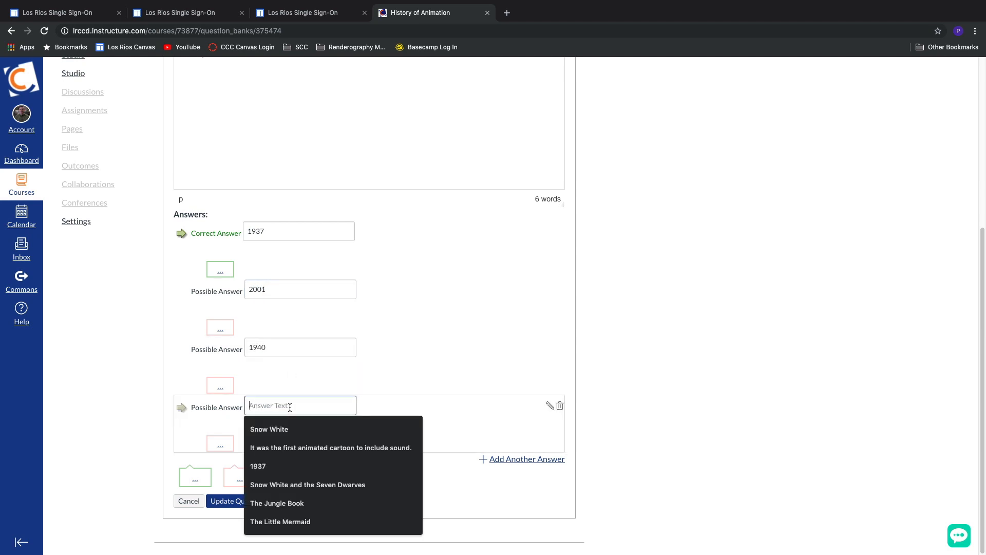
{"action": "type", "text": "1966"}
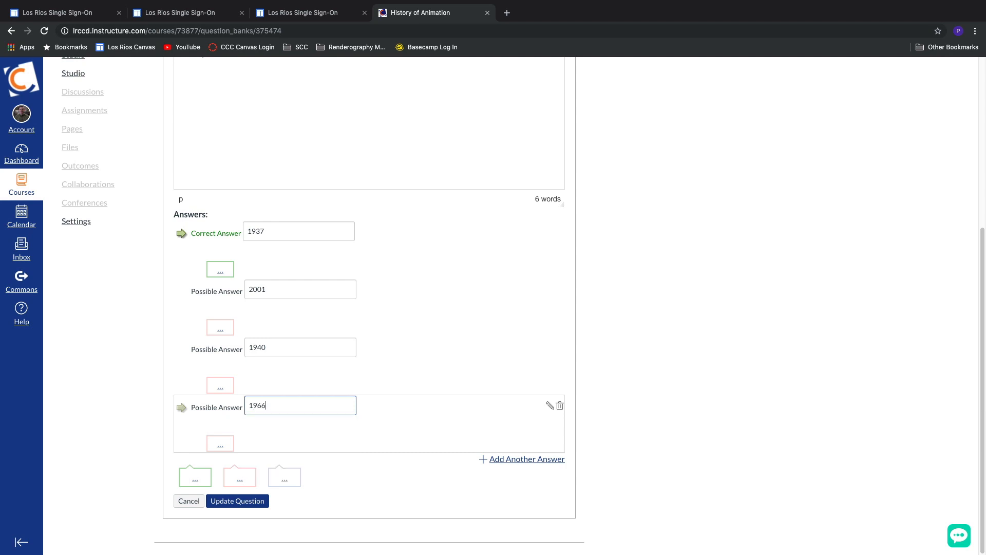
{"action": "left_click", "coordinate": [216, 502]}
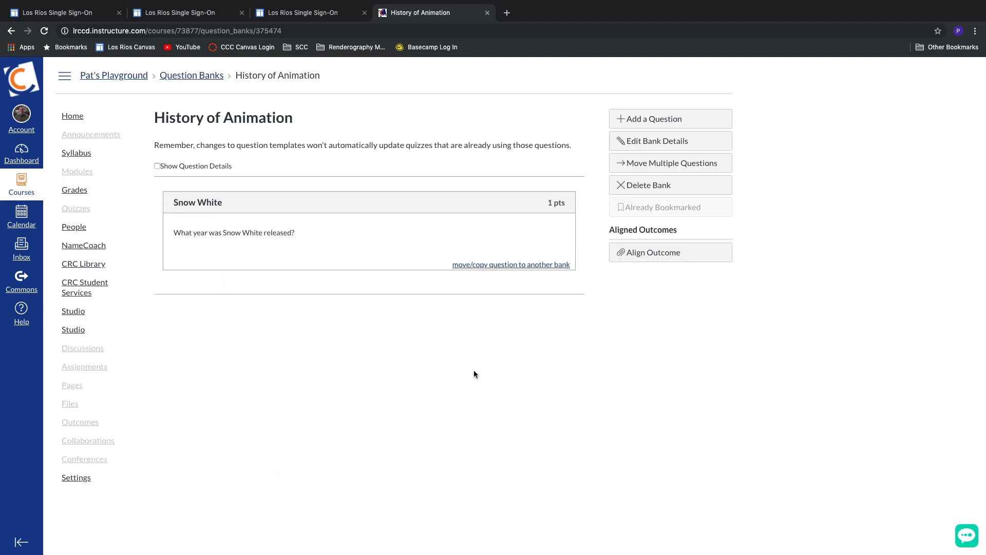
Create a new course quiz and title it "History of Animation".
{"action": "mouse_move", "coordinate": [217, 215]}
{"action": "left_click", "coordinate": [87, 211]}
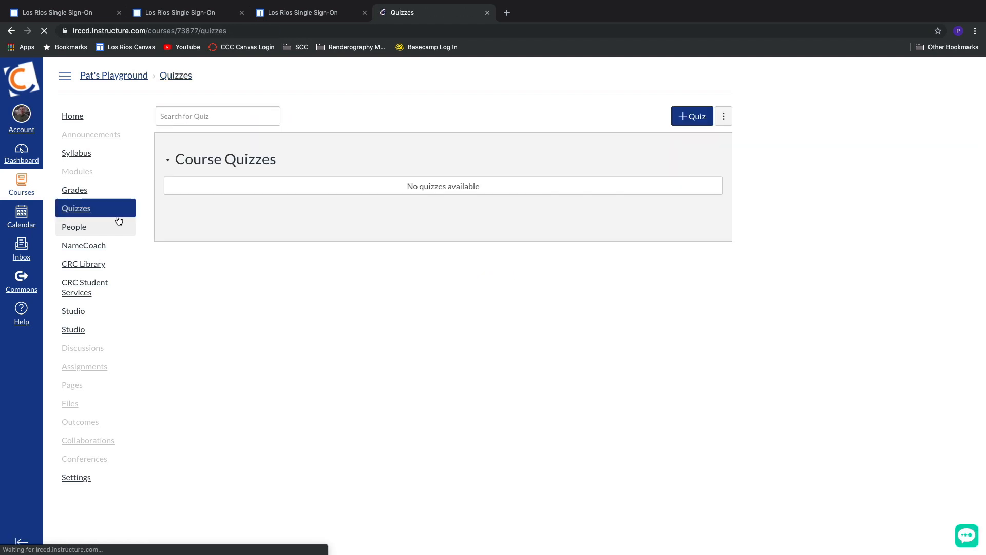
{"action": "left_click", "coordinate": [689, 116]}
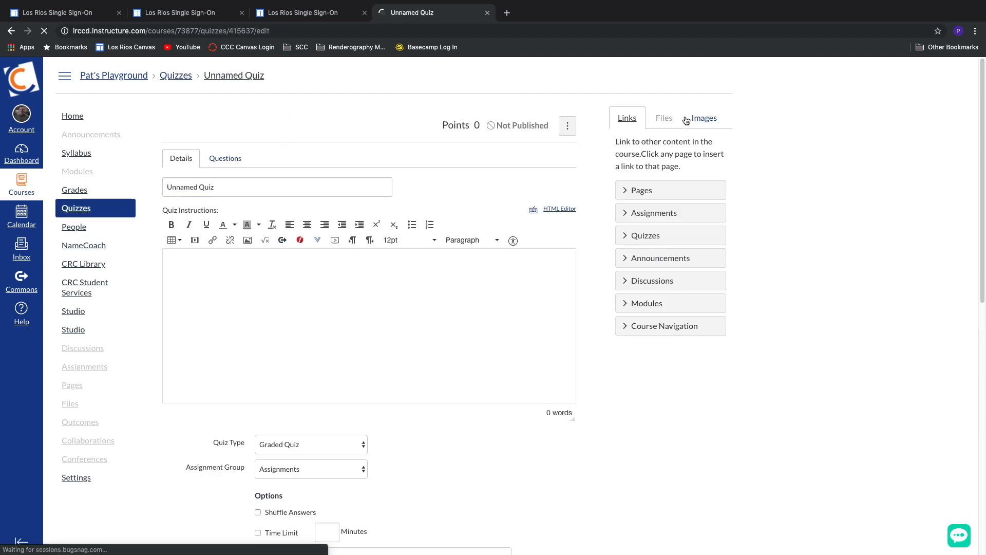
{"action": "left_click", "coordinate": [281, 190]}
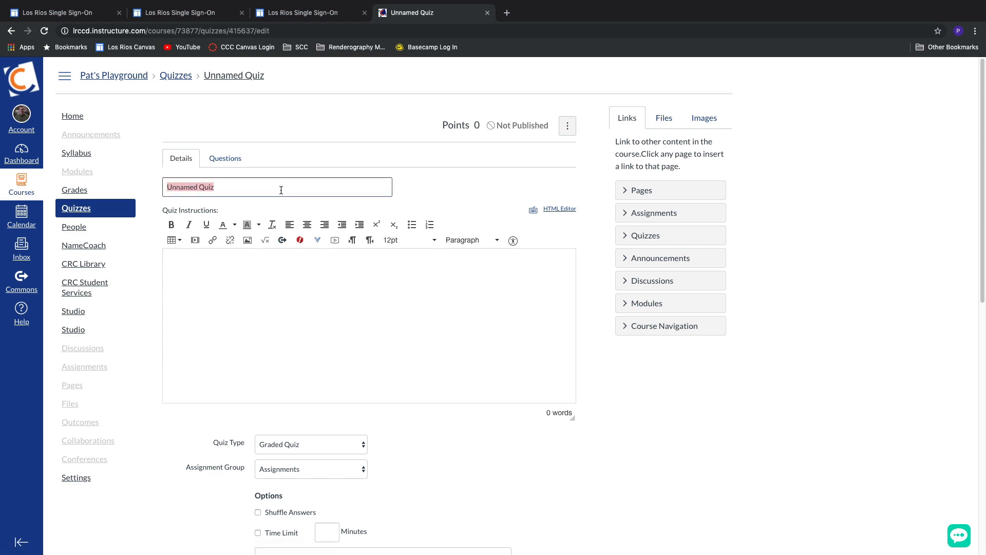
{"action": "type", "text": "H"}
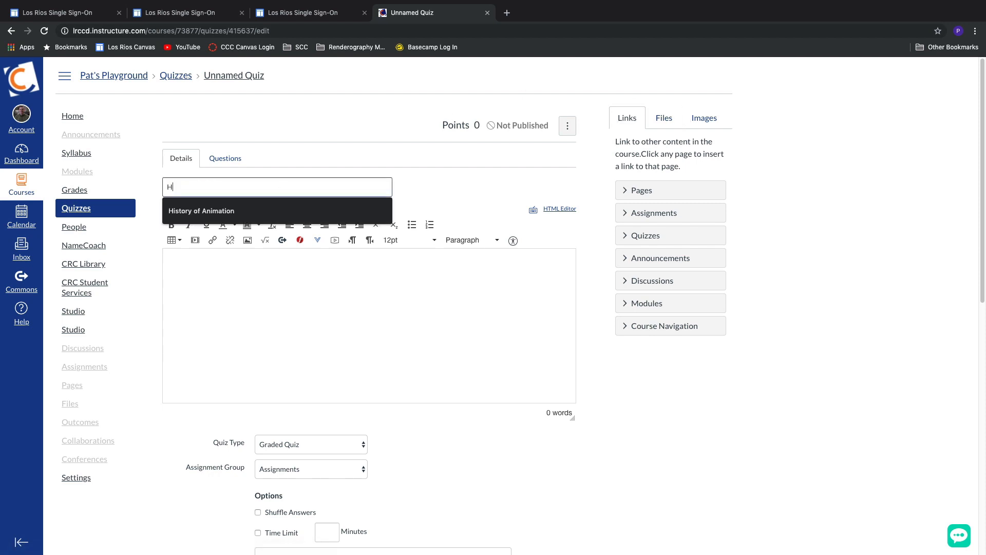
{"action": "left_click", "coordinate": [202, 210]}
Write the quiz instructions "Please answer the following questions.".
{"action": "left_click", "coordinate": [203, 258]}
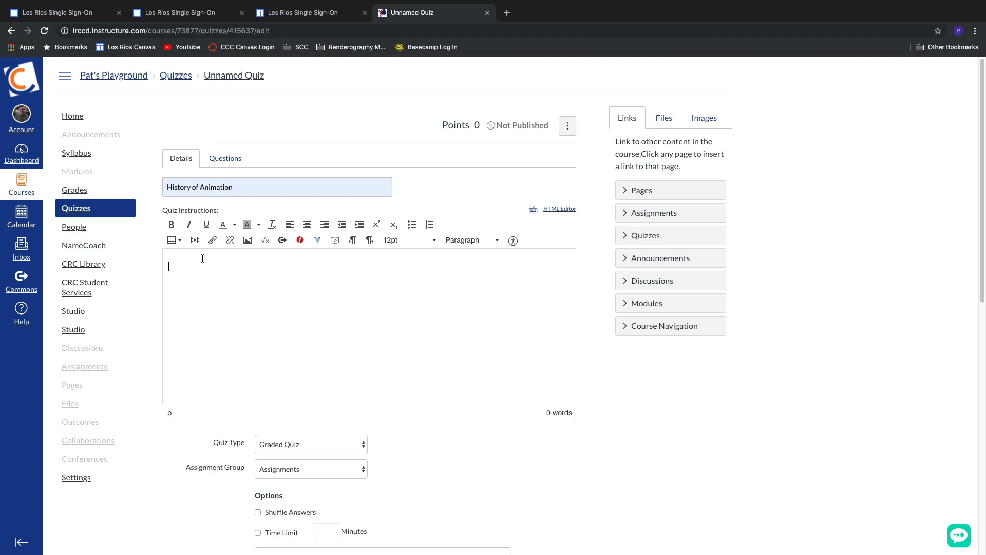
{"action": "type", "text": "Please answrer the following questio"}
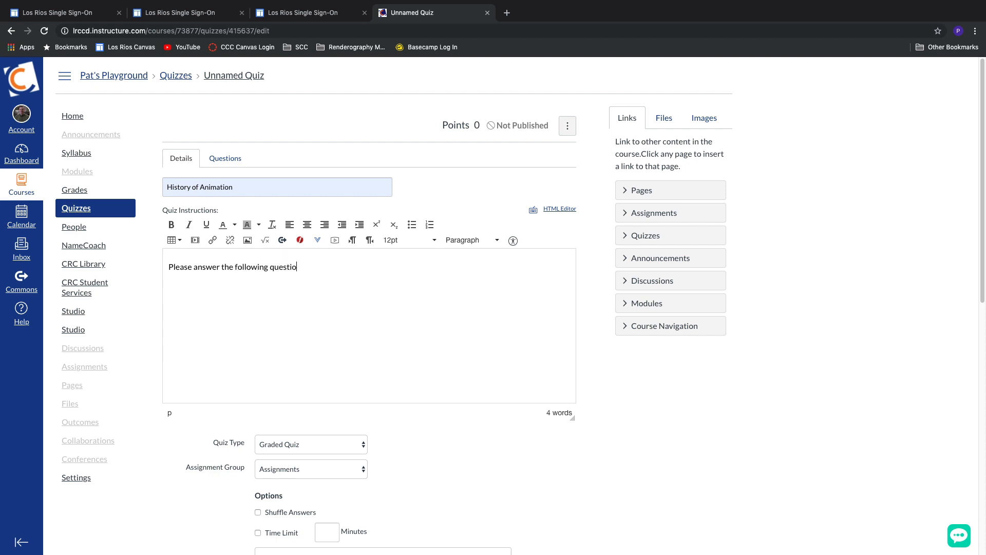
{"action": "type", "text": "ns."}
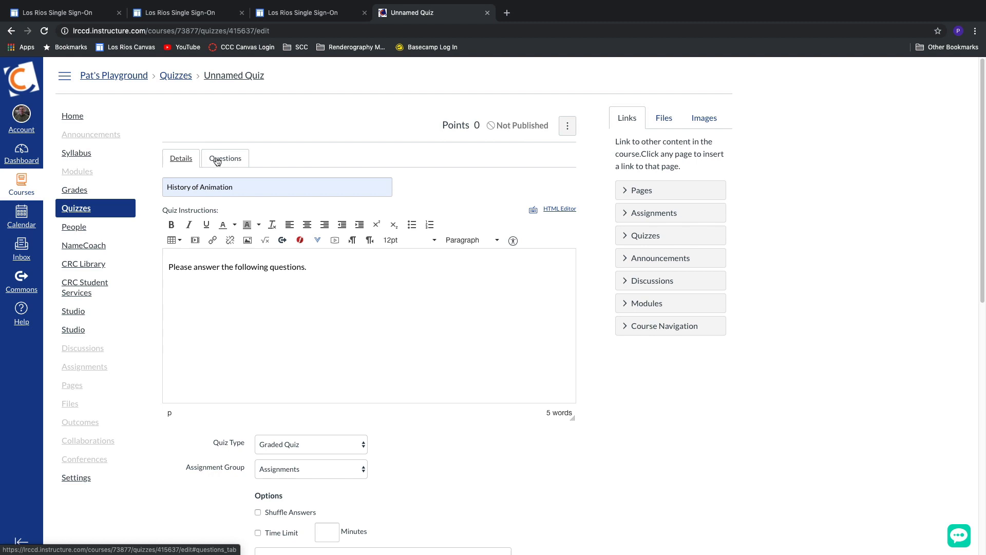
Add a question group to the quiz and link it to the History of Animation question bank.
{"action": "left_click", "coordinate": [231, 163]}
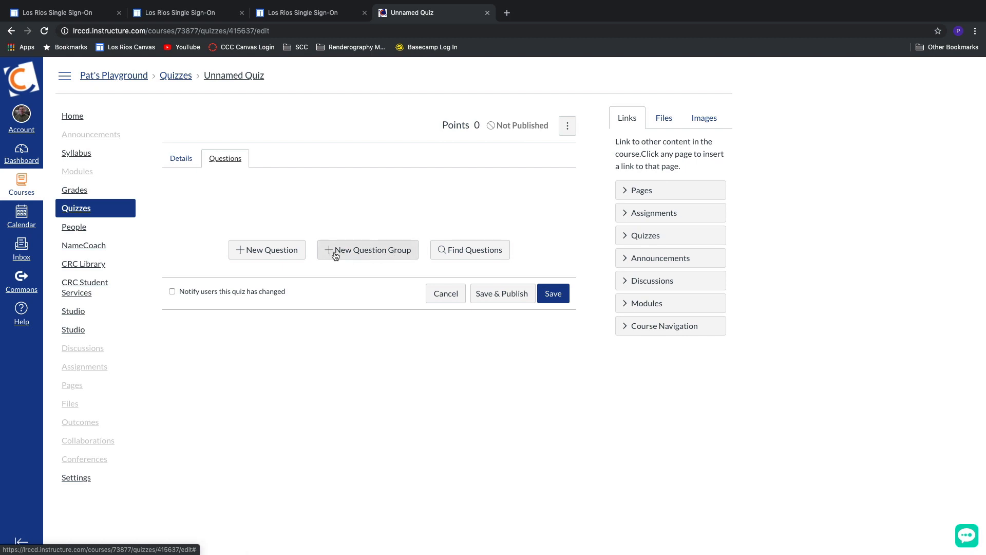
{"action": "left_click", "coordinate": [371, 252]}
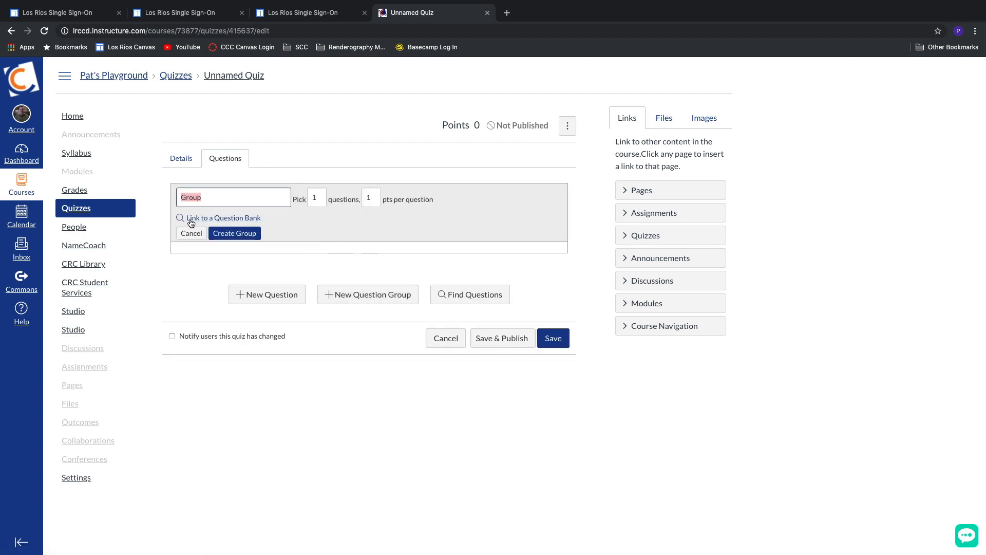
{"action": "left_click", "coordinate": [243, 220]}
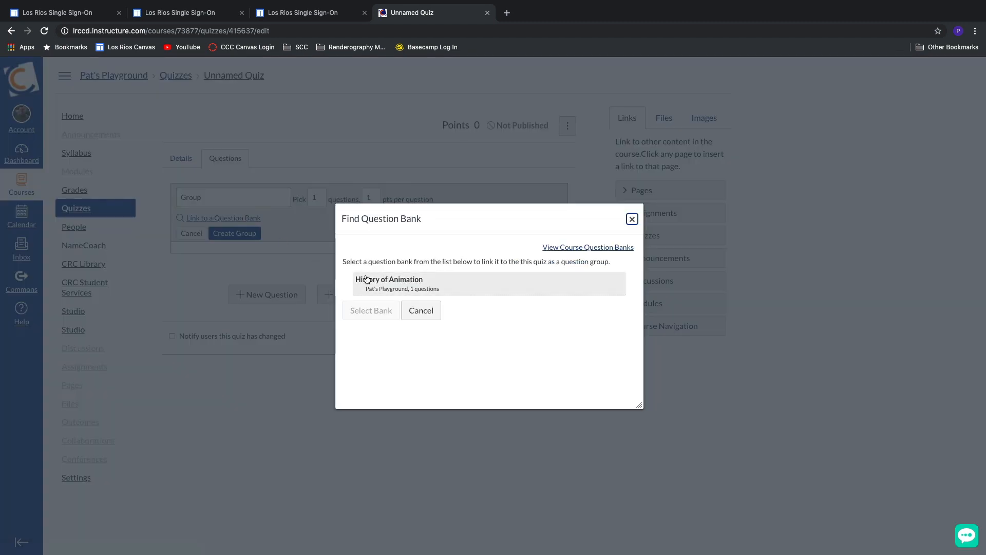
{"action": "left_click", "coordinate": [426, 284]}
{"action": "left_click", "coordinate": [372, 312]}
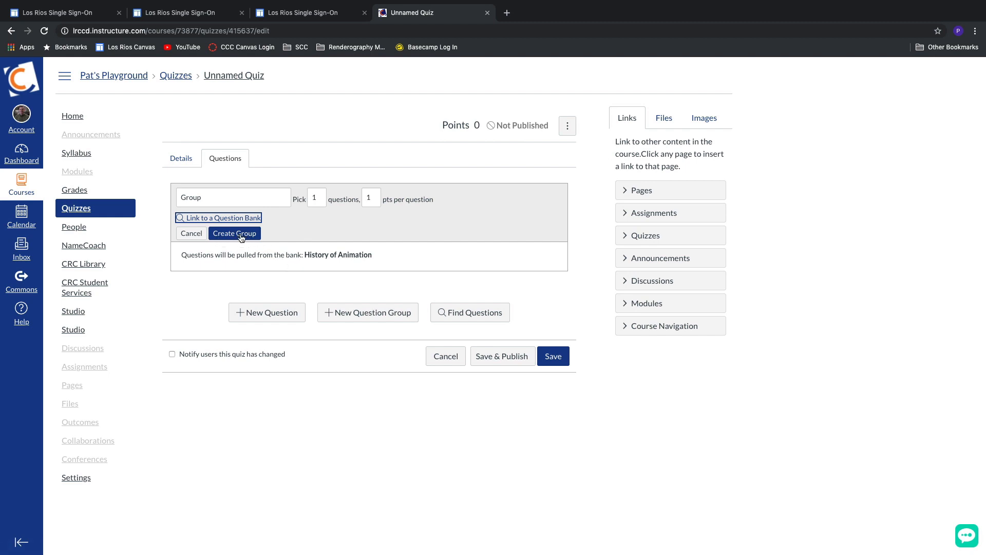
Name the linked question group "History" and create it.
{"action": "left_click", "coordinate": [211, 200]}
{"action": "double_click", "coordinate": [209, 196]}
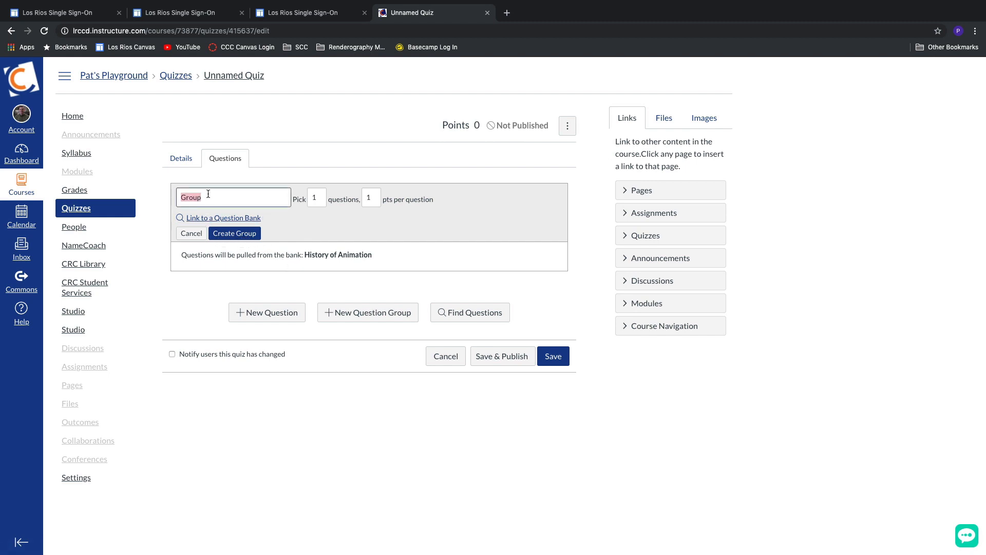
{"action": "type", "text": "History"}
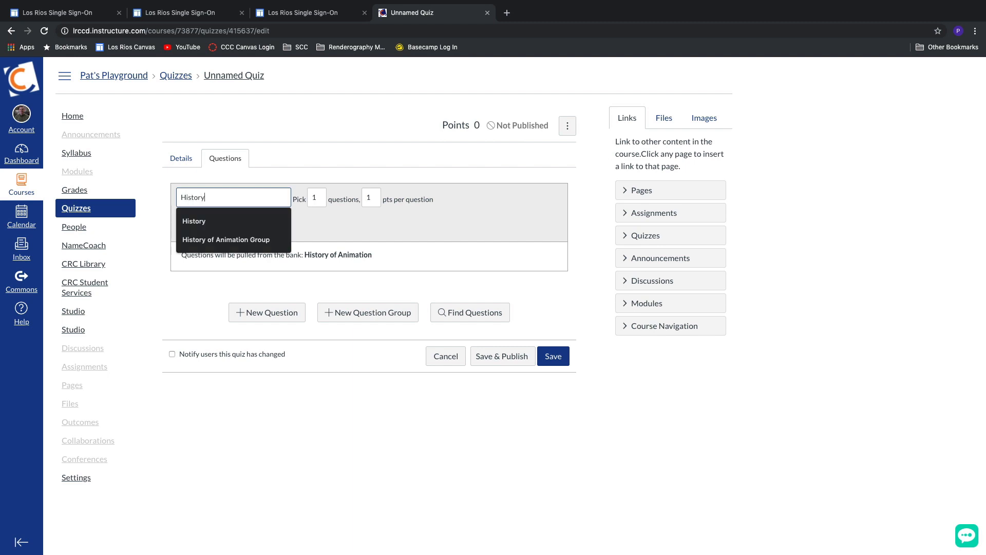
{"action": "left_click", "coordinate": [331, 235]}
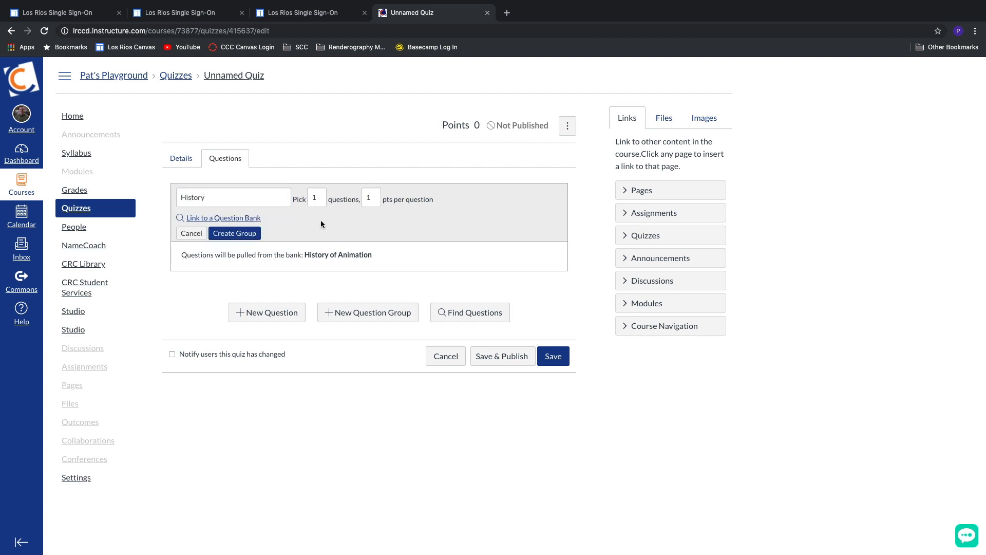
{"action": "double_click", "coordinate": [311, 199]}
{"action": "left_click", "coordinate": [244, 233]}
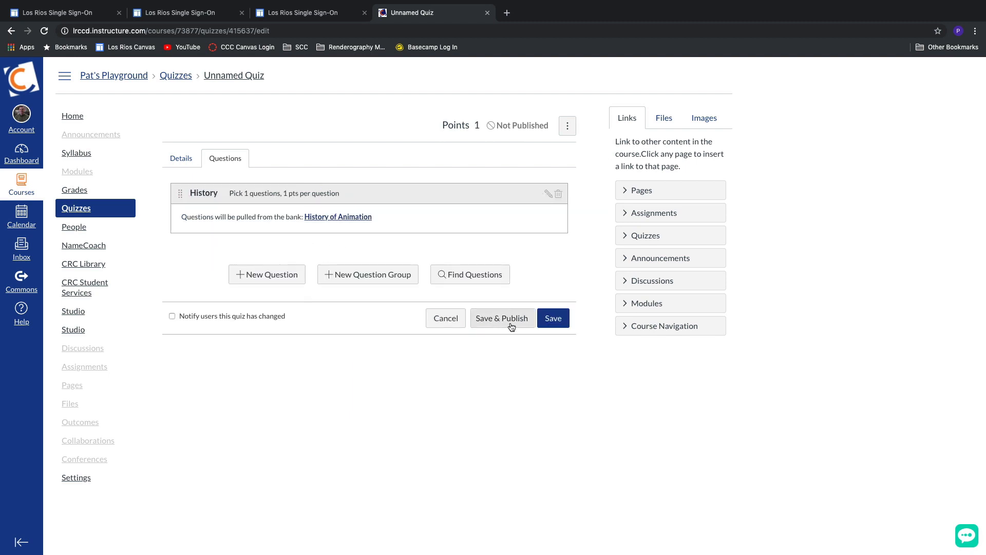
Save the quiz without publishing it and open its preview.
{"action": "left_click", "coordinate": [554, 323]}
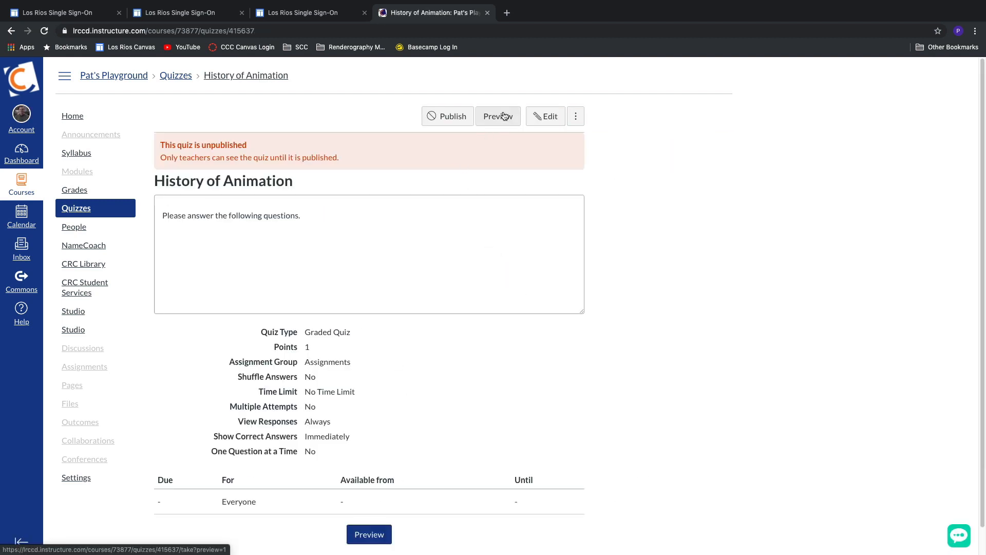
{"action": "left_click", "coordinate": [499, 118]}
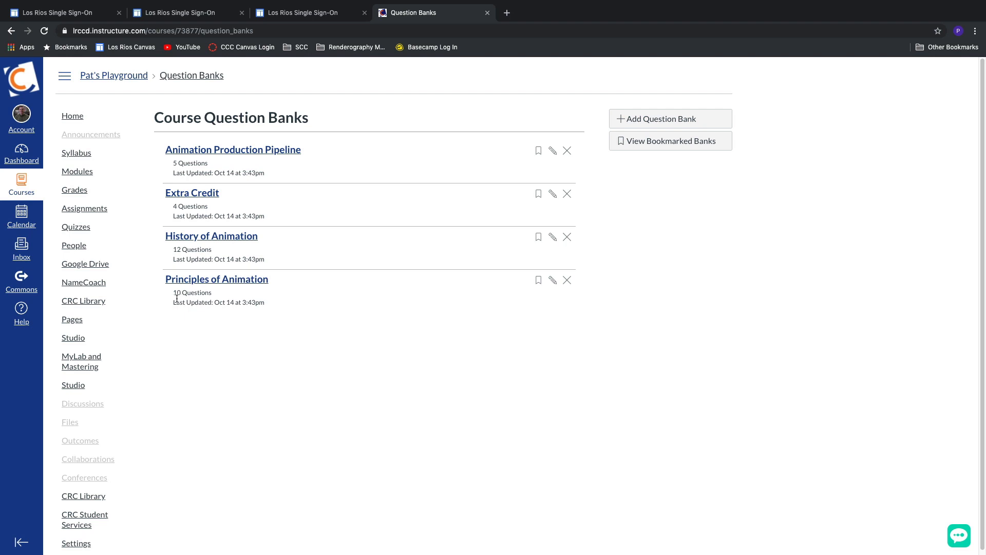
Examine how many questions each of the four course question banks contains.
{"action": "left_click_drag", "start_coordinate": [173, 294], "coordinate": [211, 294]}
{"action": "left_click_drag", "start_coordinate": [173, 250], "coordinate": [211, 250]}
{"action": "left_click_drag", "start_coordinate": [175, 208], "coordinate": [221, 218]}
{"action": "left_click", "coordinate": [231, 210]}
{"action": "left_click_drag", "start_coordinate": [174, 164], "coordinate": [211, 164]}
{"action": "left_click", "coordinate": [243, 171]}
Open the existing History of Animation quiz for editing and show its questions.
{"action": "left_click", "coordinate": [82, 228]}
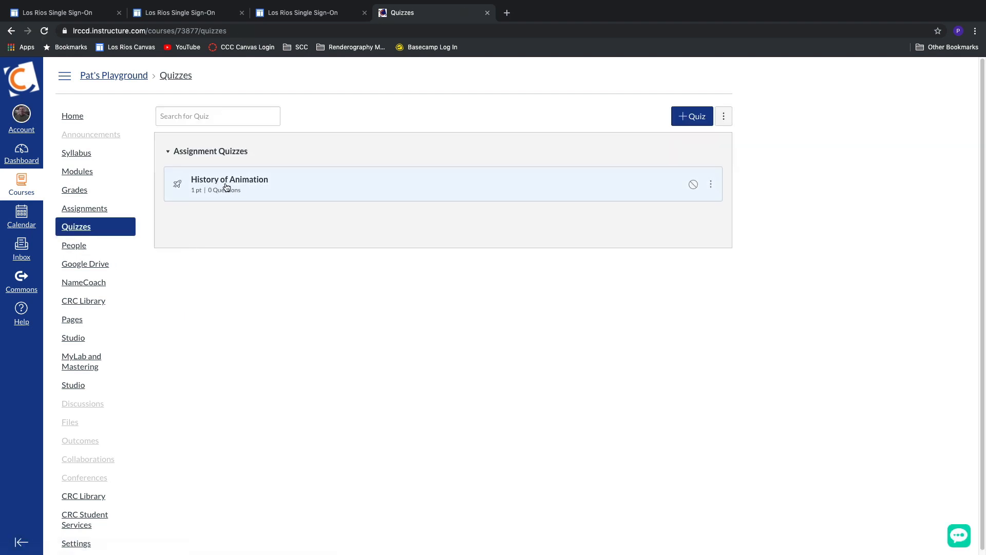
{"action": "left_click", "coordinate": [248, 185]}
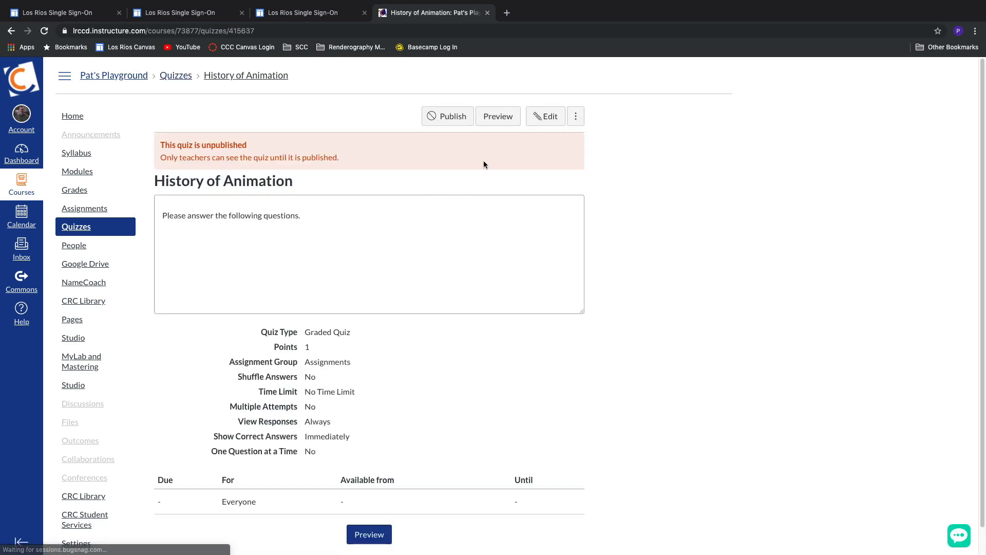
{"action": "left_click", "coordinate": [546, 116]}
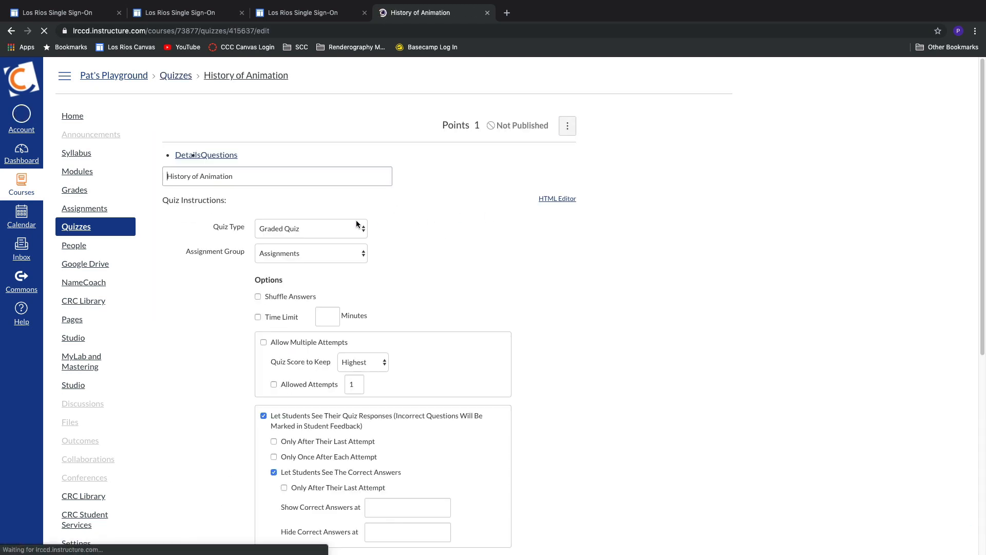
{"action": "left_click", "coordinate": [226, 160]}
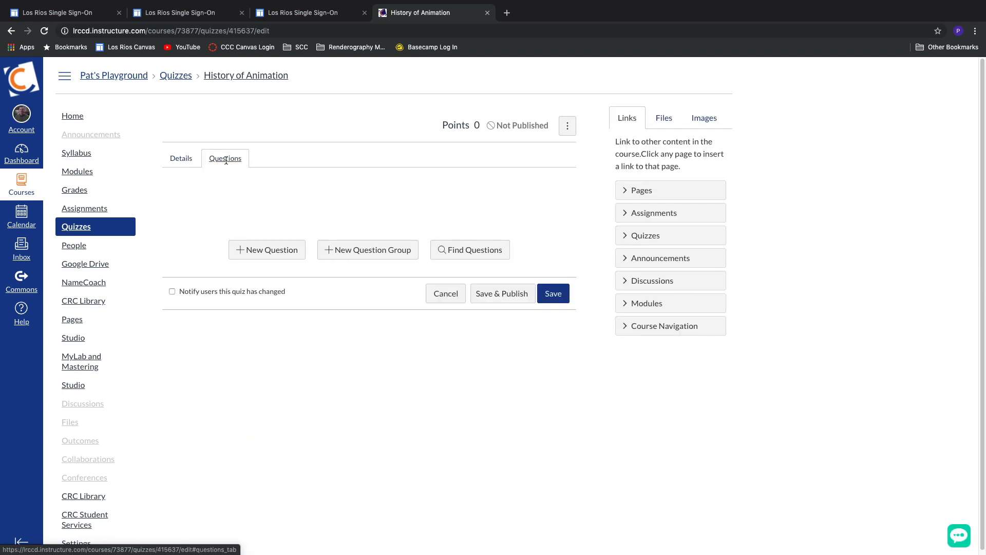
Create a question group named "History" that picks 5 questions from the History of Animation question bank.
{"action": "left_click", "coordinate": [366, 250]}
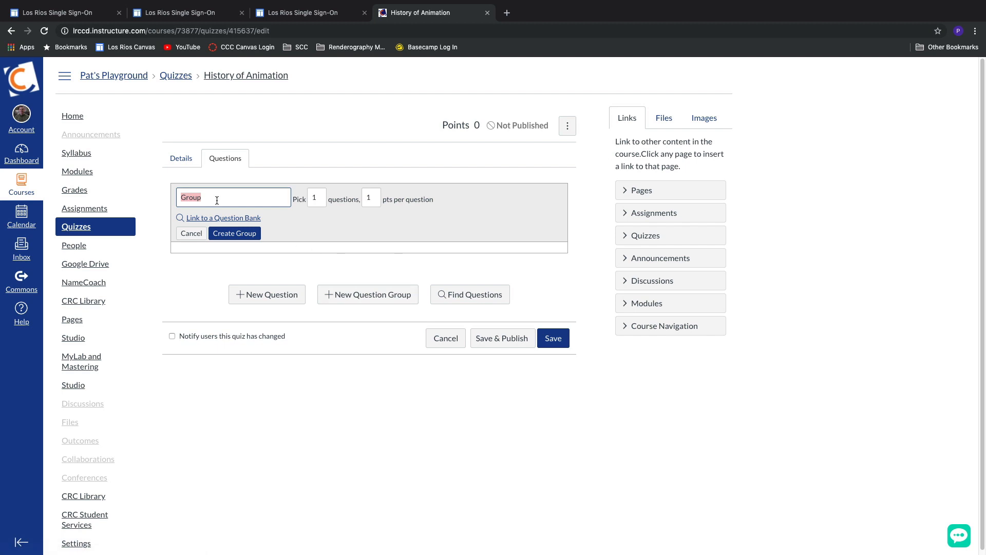
{"action": "type", "text": "History"}
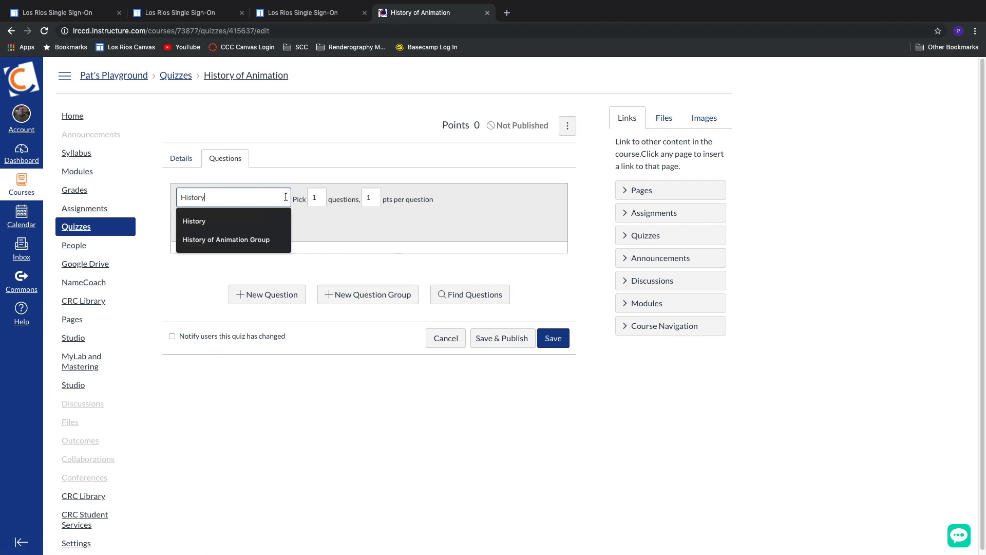
{"action": "left_click", "coordinate": [351, 233]}
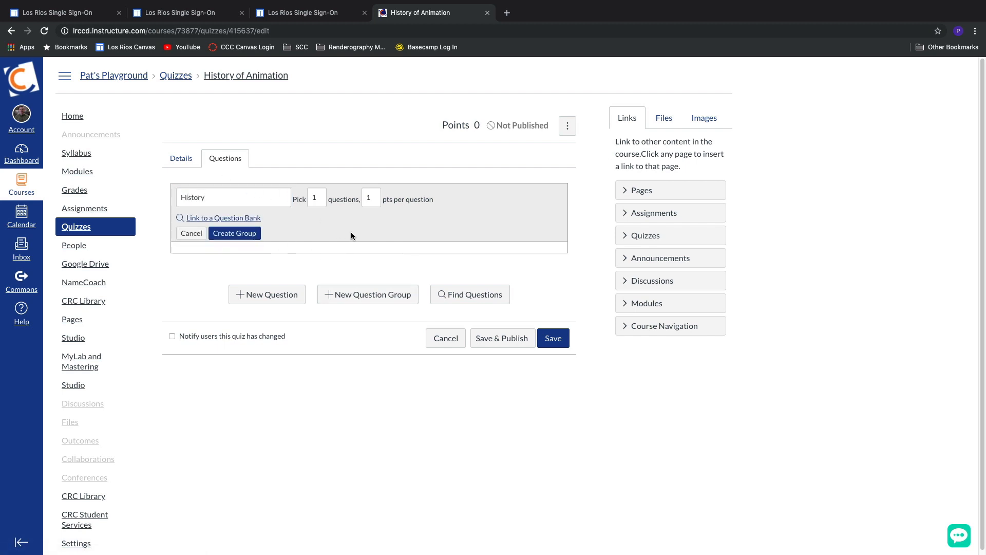
{"action": "left_click", "coordinate": [222, 221]}
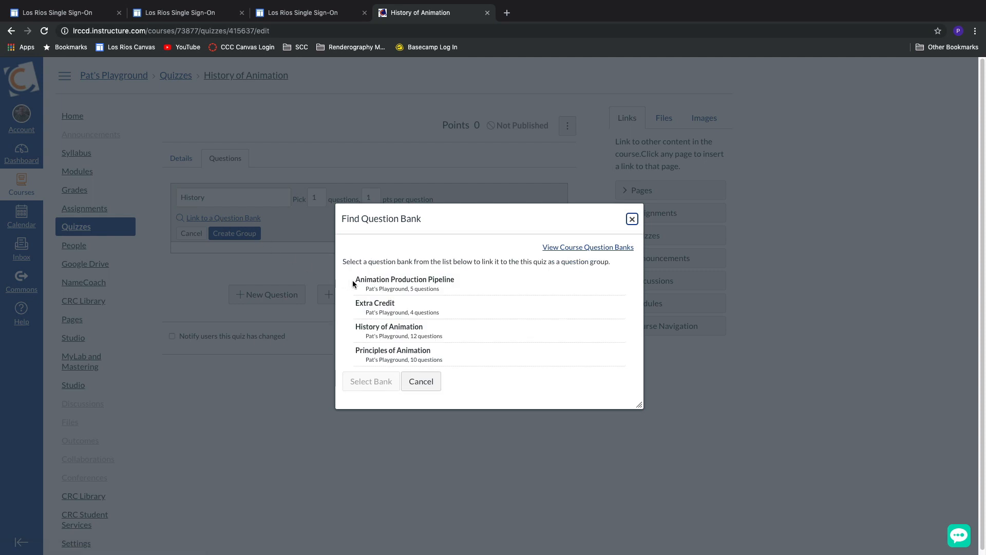
{"action": "left_click", "coordinate": [417, 333]}
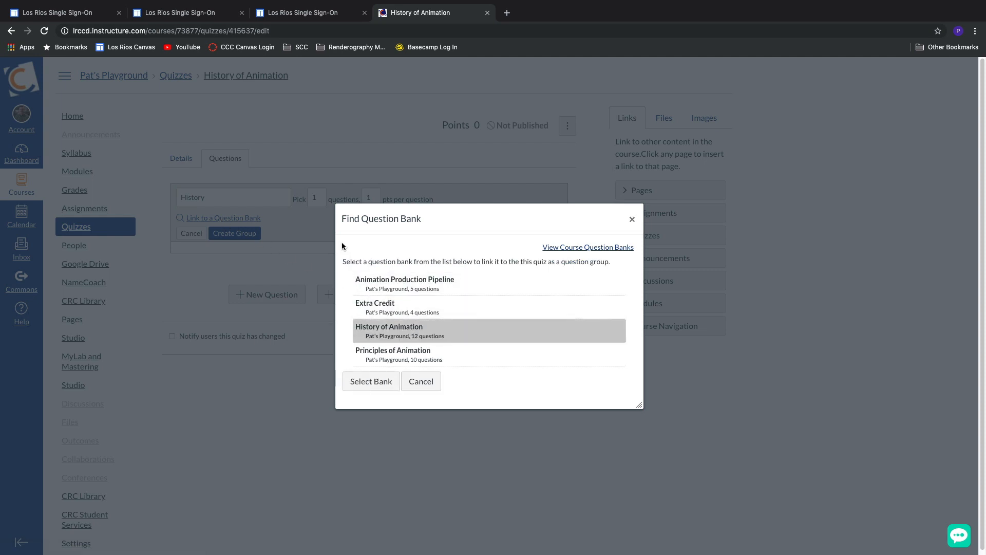
{"action": "left_click", "coordinate": [389, 385]}
{"action": "left_click_drag", "start_coordinate": [319, 198], "coordinate": [303, 195]}
{"action": "type", "text": "5"}
{"action": "left_click", "coordinate": [350, 214]}
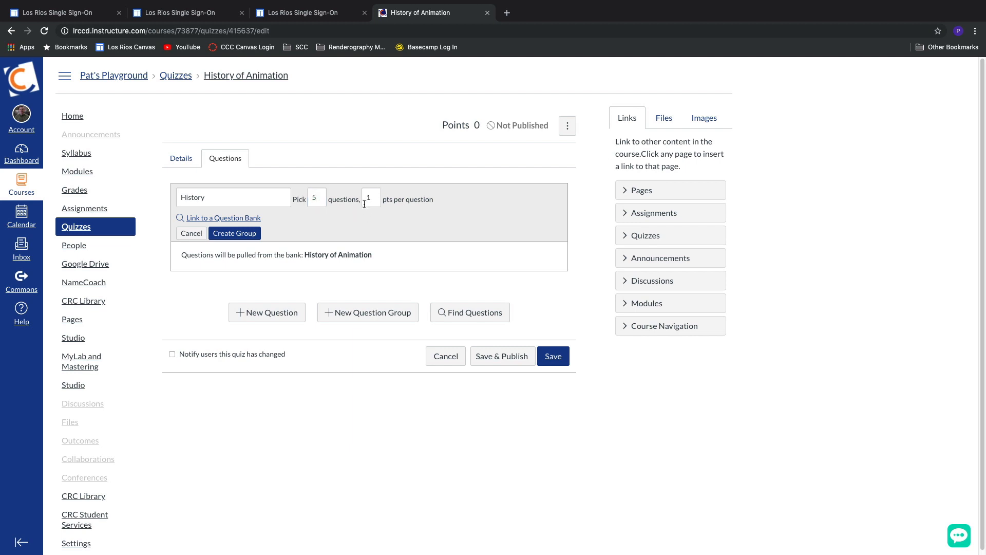
{"action": "left_click", "coordinate": [233, 234]}
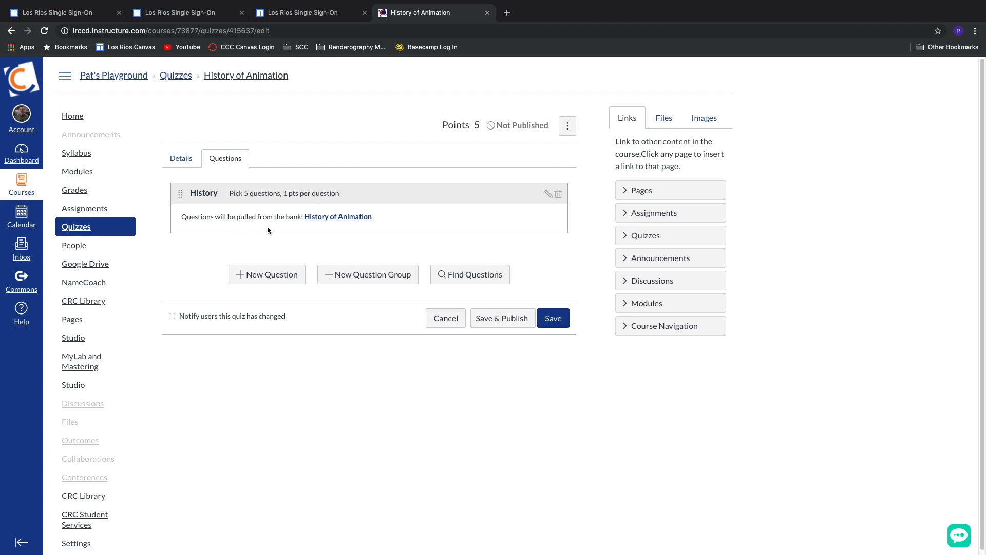
Create a question group named "Principles" that picks 5 questions from the Principles of Animation question bank.
{"action": "left_click", "coordinate": [363, 274]}
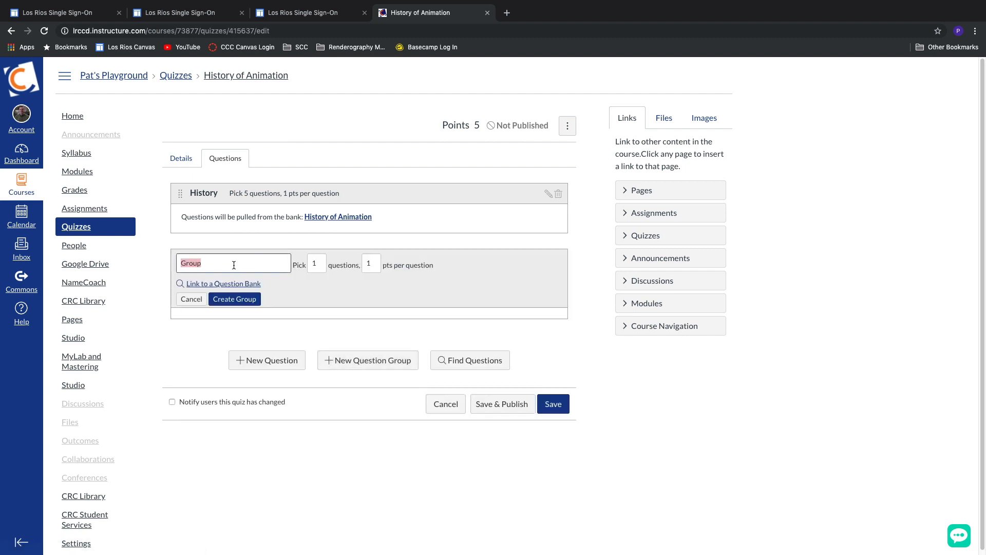
{"action": "type", "text": "Principles"}
{"action": "left_click", "coordinate": [245, 285]}
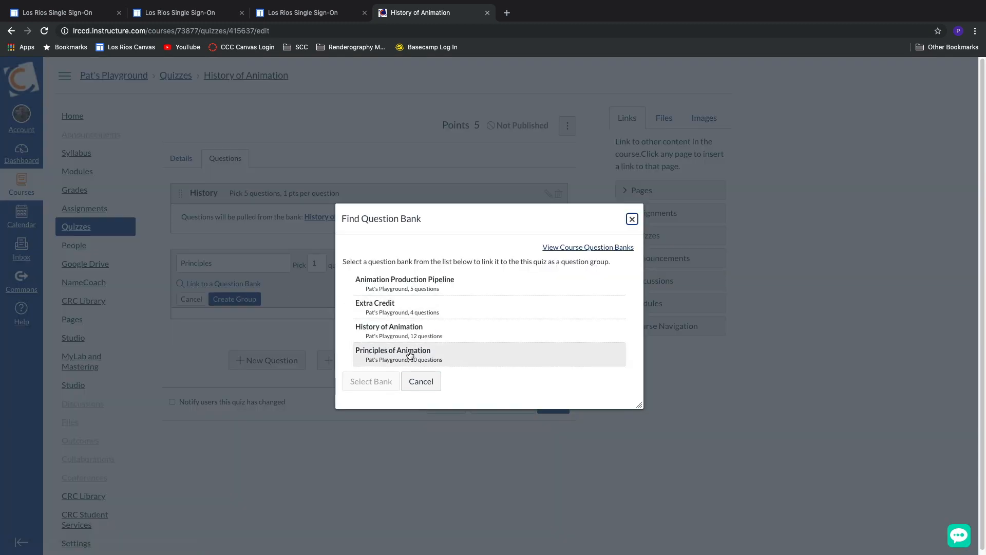
{"action": "left_click", "coordinate": [394, 359]}
{"action": "left_click", "coordinate": [383, 382]}
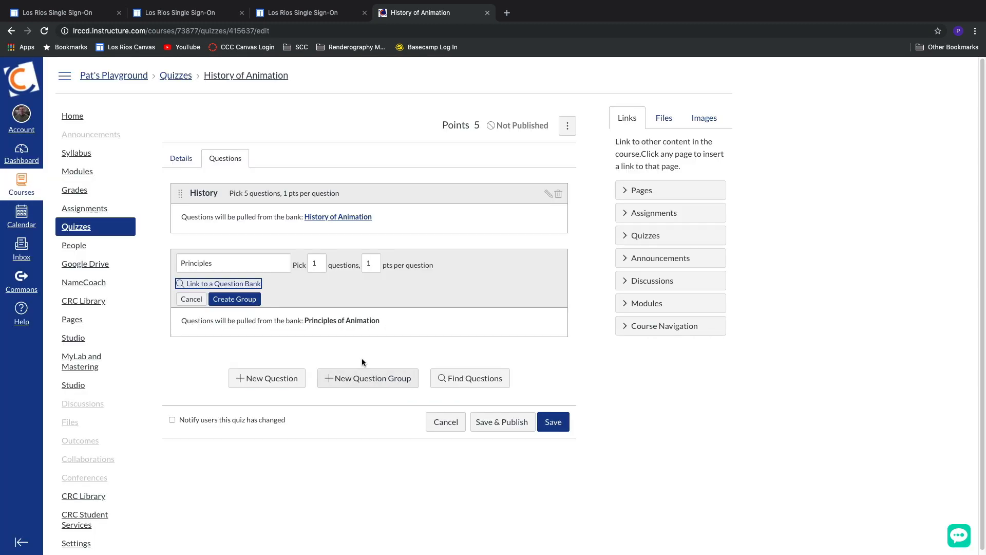
{"action": "double_click", "coordinate": [318, 262]}
{"action": "type", "text": "5"}
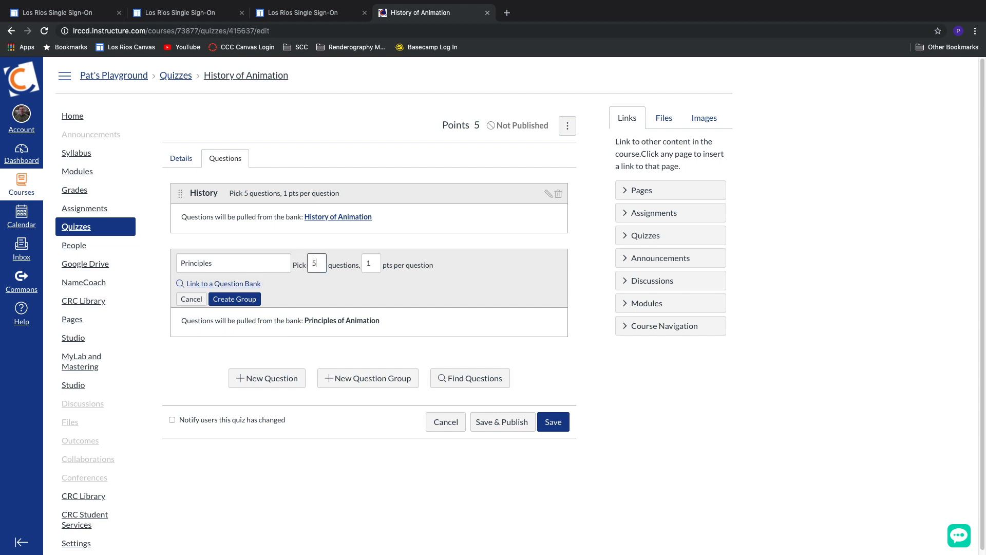
{"action": "left_click", "coordinate": [247, 300]}
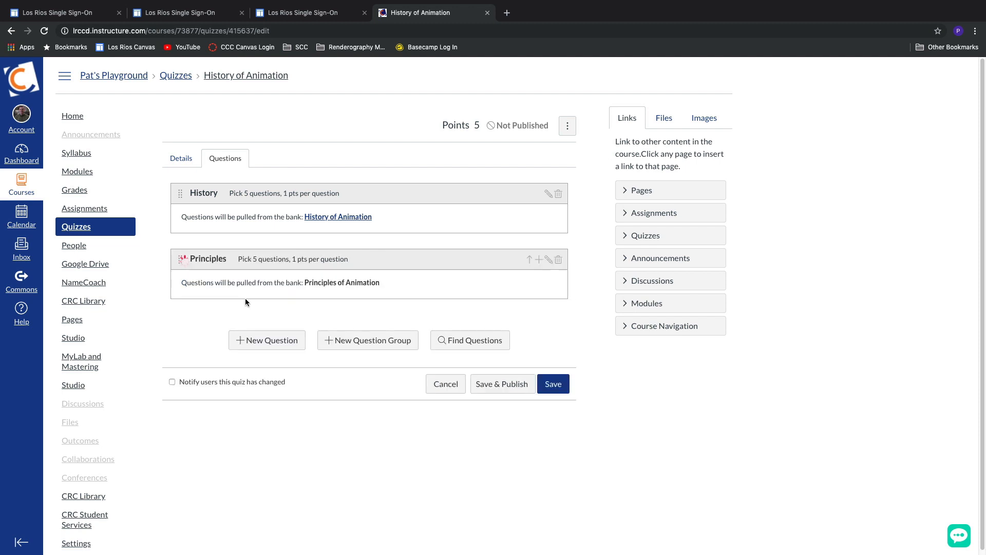
Create a question group named "Produciton" that picks 5 questions from the Animation Production Pipeline question bank.
{"action": "left_click", "coordinate": [364, 340]}
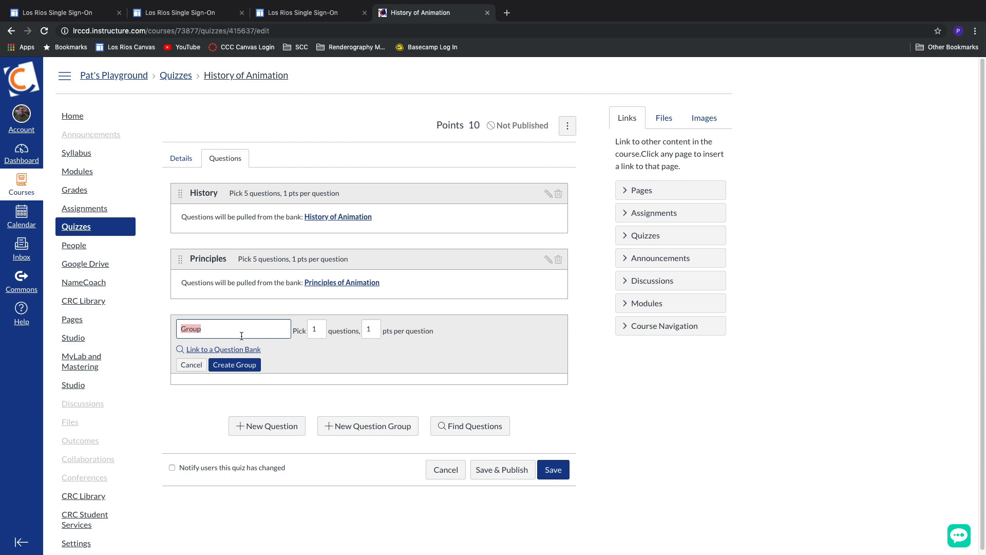
{"action": "type", "text": "Produciton"}
{"action": "left_click", "coordinate": [227, 350]}
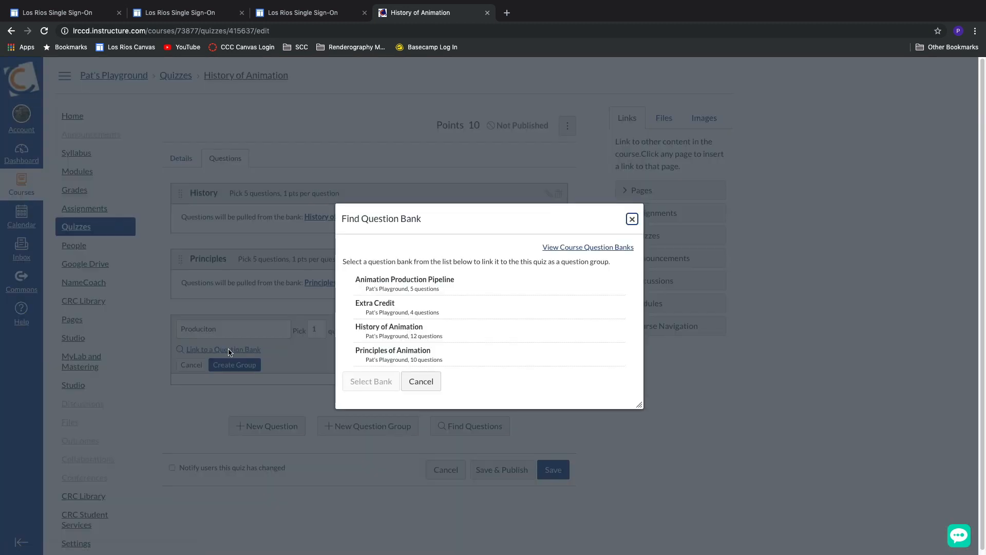
{"action": "left_click", "coordinate": [408, 283]}
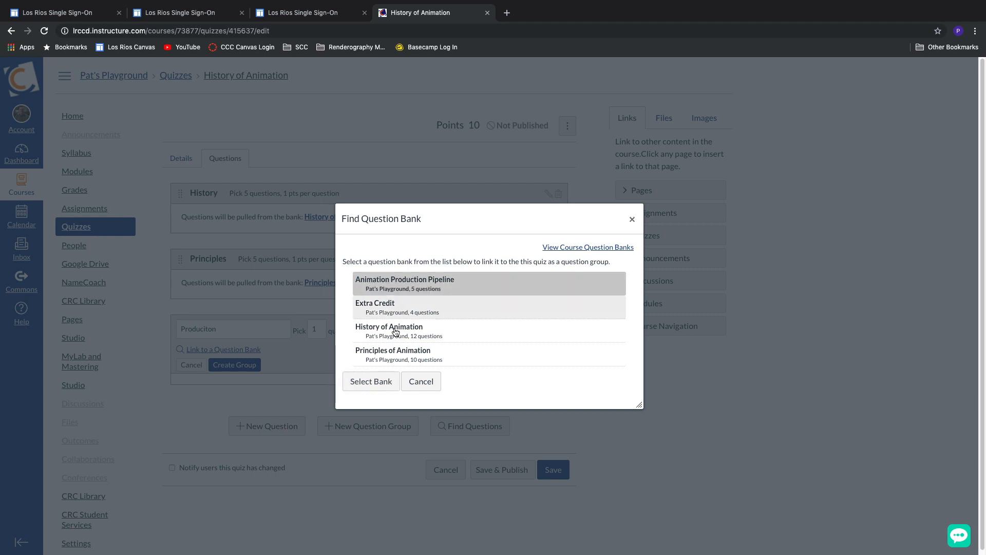
{"action": "left_click", "coordinate": [371, 382]}
{"action": "double_click", "coordinate": [309, 327]}
{"action": "type", "text": "5"}
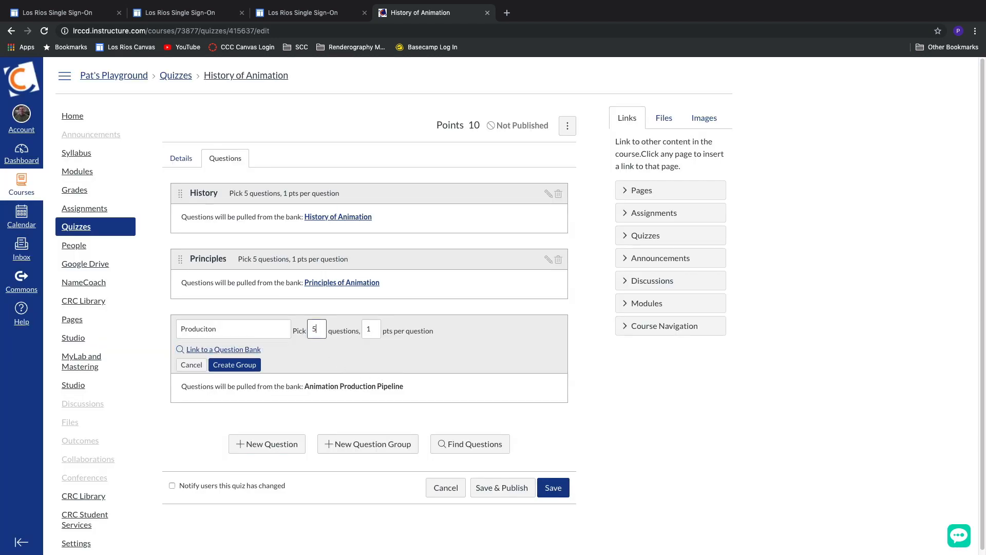
{"action": "left_click", "coordinate": [257, 365]}
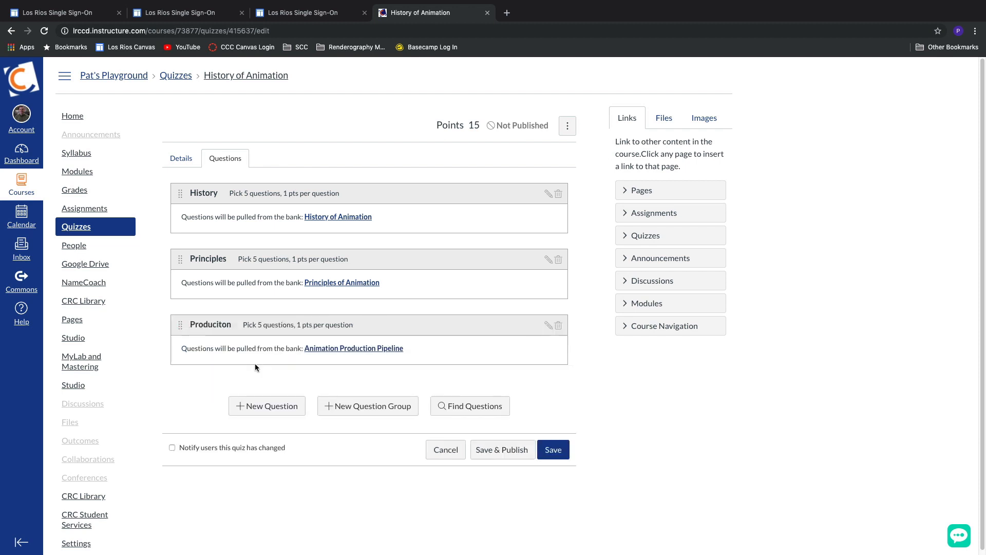
Create an "Extra Credit" question group picking 1 question from the Extra Credit bank, and save the quiz without publishing it.
{"action": "left_click", "coordinate": [366, 407]}
{"action": "type", "text": "Extra Credit"}
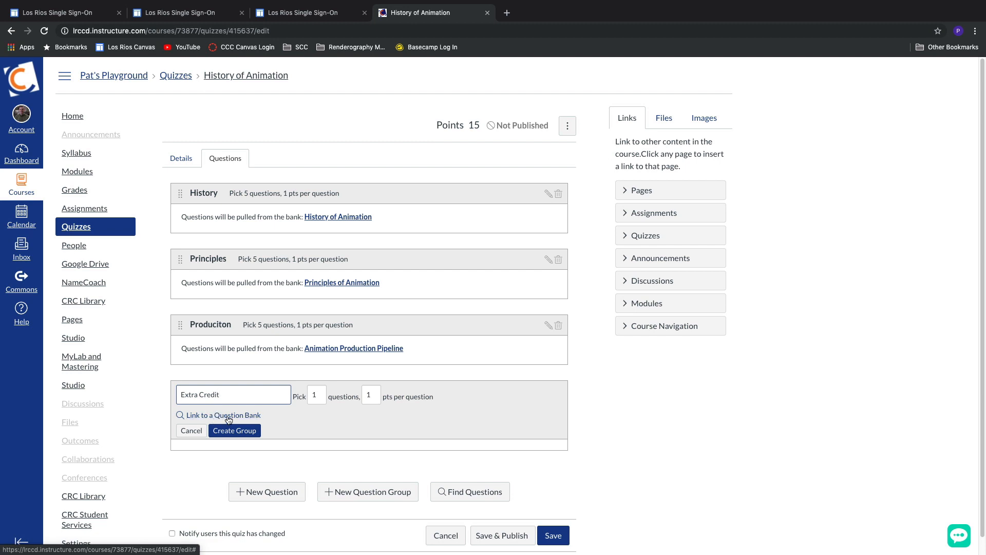
{"action": "left_click", "coordinate": [209, 416]}
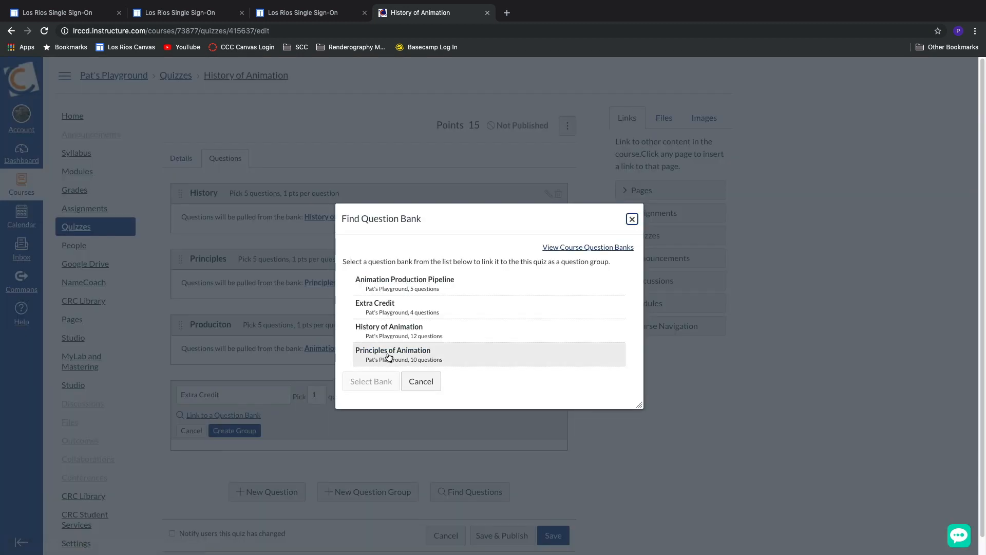
{"action": "left_click", "coordinate": [385, 307]}
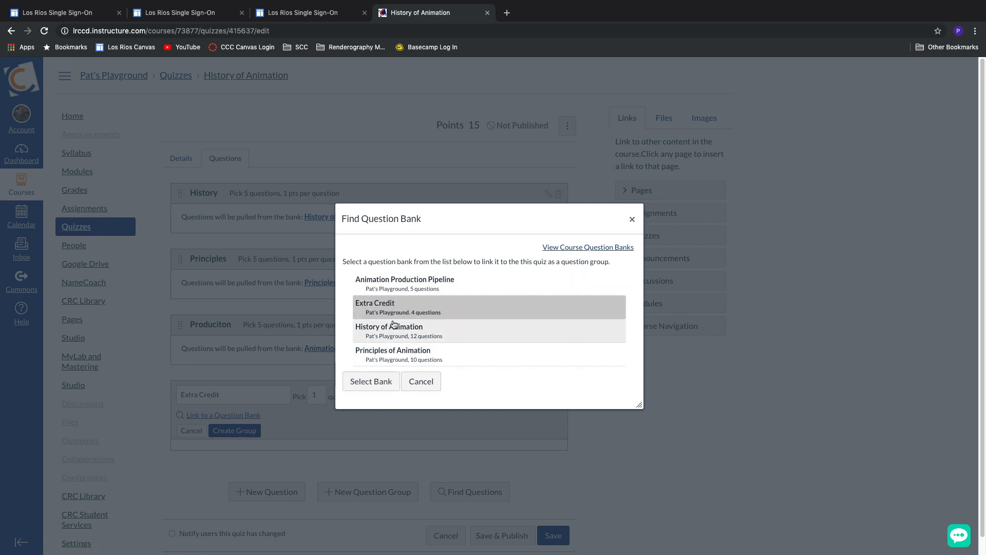
{"action": "left_click", "coordinate": [379, 381]}
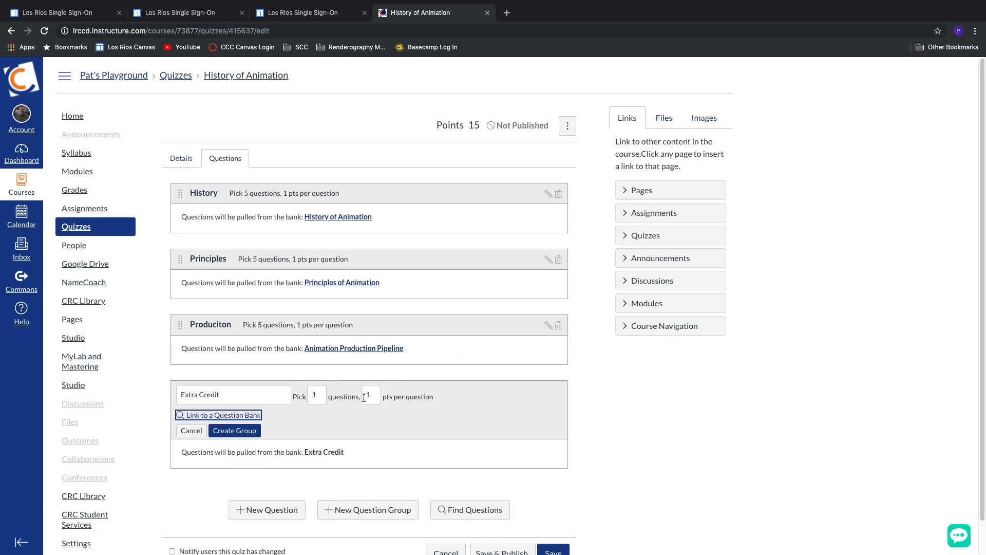
{"action": "left_click", "coordinate": [239, 432]}
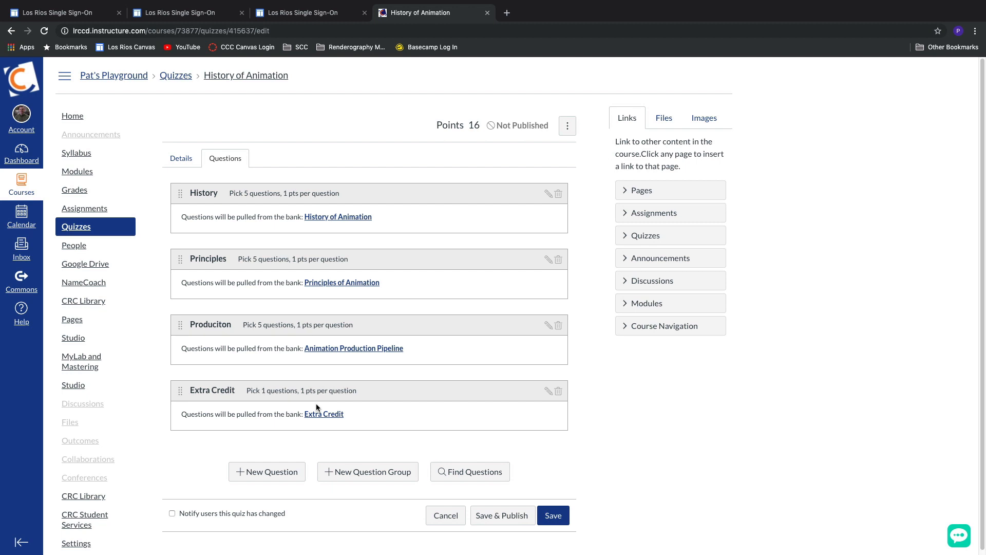
{"action": "left_click", "coordinate": [561, 518]}
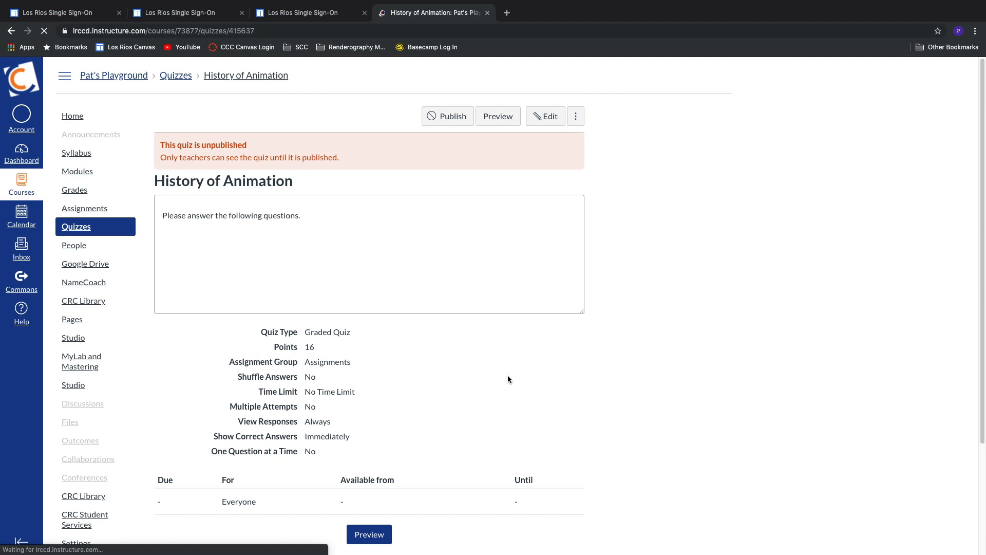
Open the quiz preview and examine the questions drawn from each bank, from the first question to the last.
{"action": "left_click", "coordinate": [504, 119]}
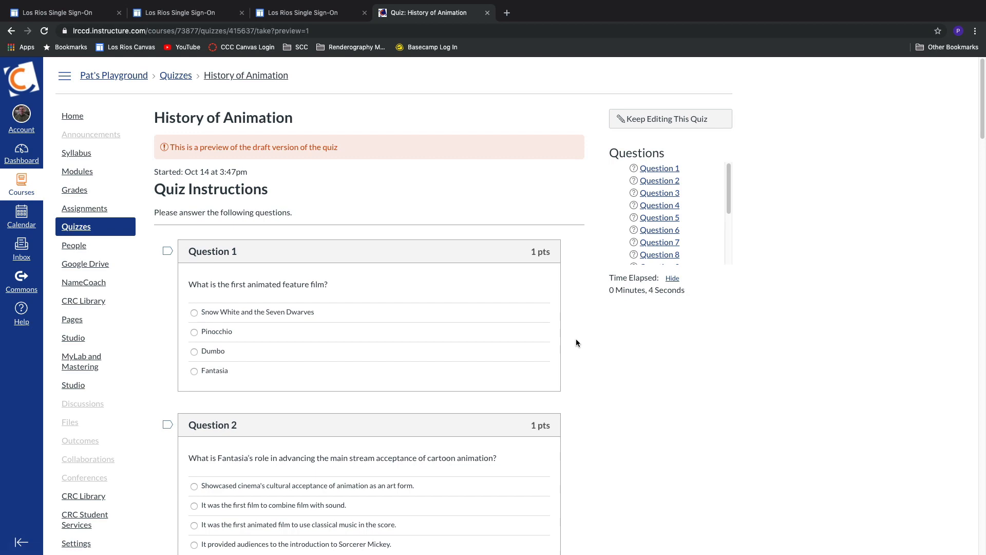
{"action": "scroll", "coordinate": [532, 314], "scroll_direction": "down", "scroll_amount": 3}
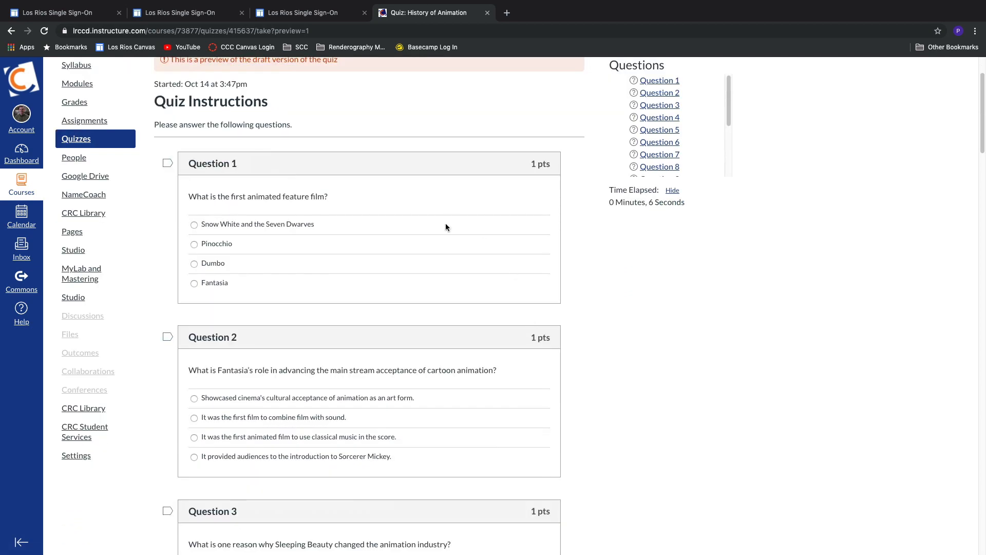
{"action": "scroll", "coordinate": [669, 338], "scroll_direction": "down", "scroll_amount": 4}
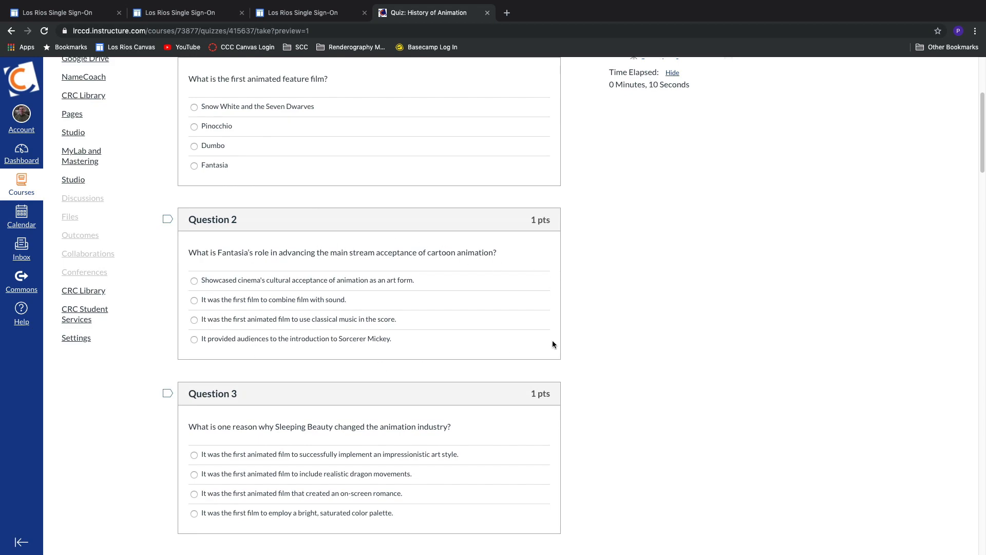
{"action": "scroll", "coordinate": [552, 340], "scroll_direction": "down", "scroll_amount": 2}
{"action": "scroll", "coordinate": [547, 334], "scroll_direction": "down", "scroll_amount": 5}
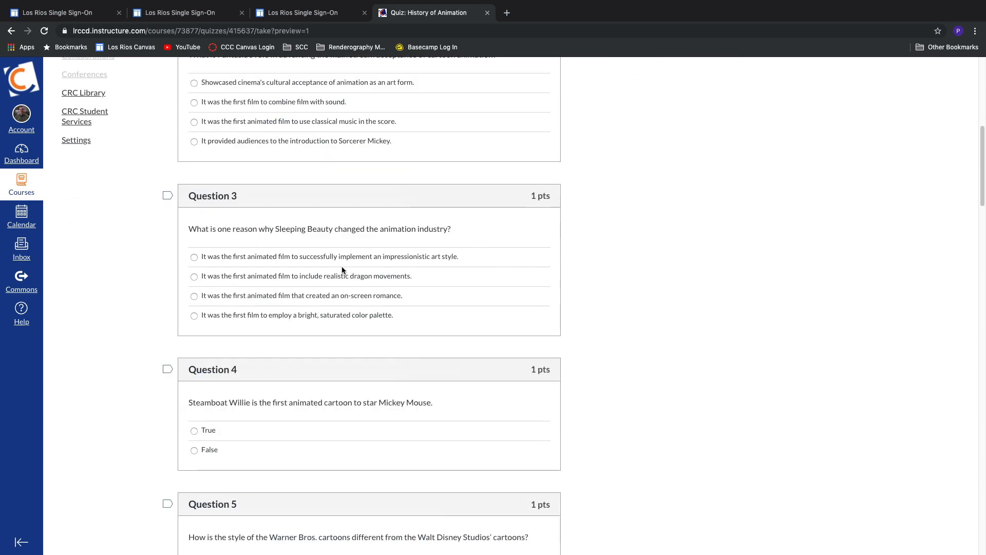
{"action": "scroll", "coordinate": [344, 270], "scroll_direction": "down", "scroll_amount": 3}
{"action": "scroll", "coordinate": [344, 270], "scroll_direction": "down", "scroll_amount": 5}
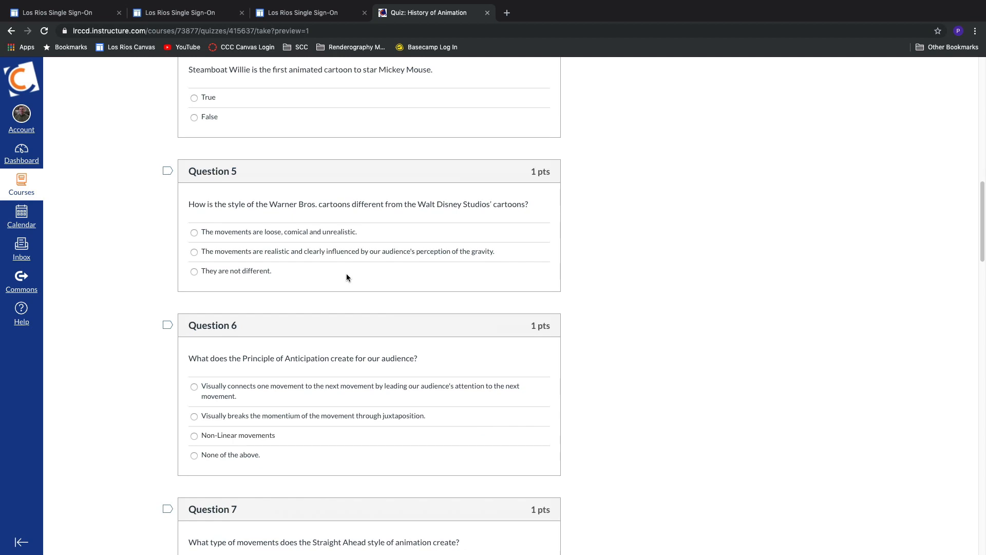
{"action": "scroll", "coordinate": [341, 272], "scroll_direction": "down", "scroll_amount": 5}
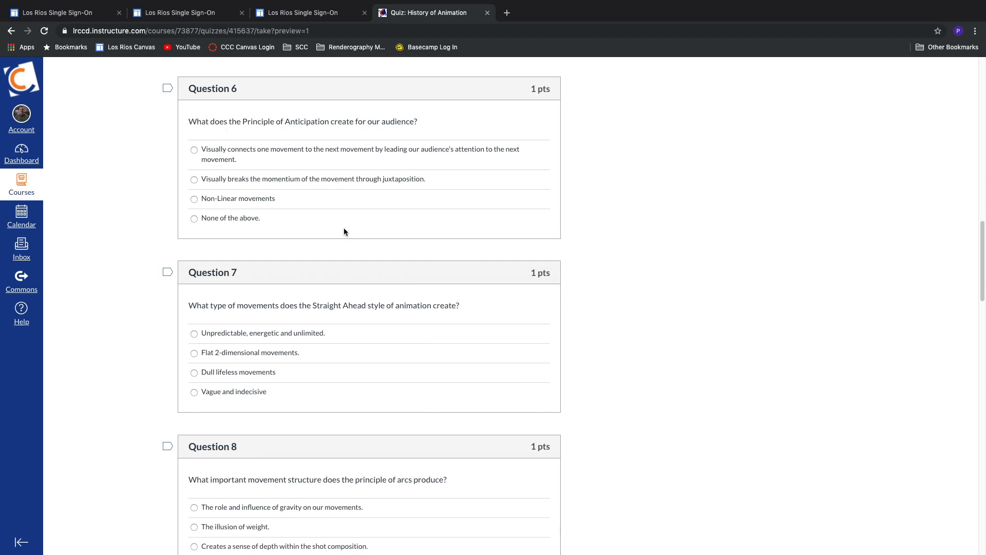
{"action": "scroll", "coordinate": [341, 226], "scroll_direction": "up", "scroll_amount": 1}
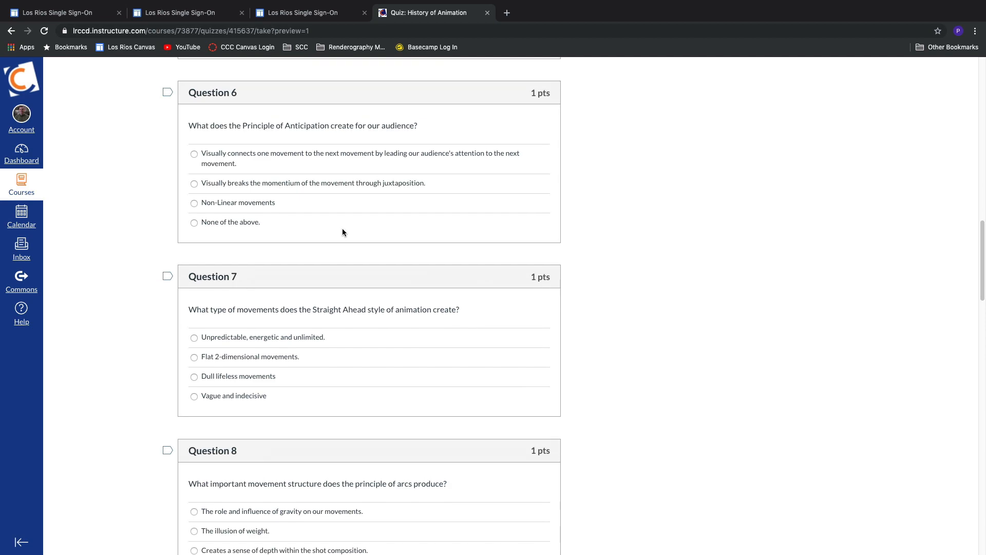
{"action": "scroll", "coordinate": [256, 234], "scroll_direction": "down", "scroll_amount": 7}
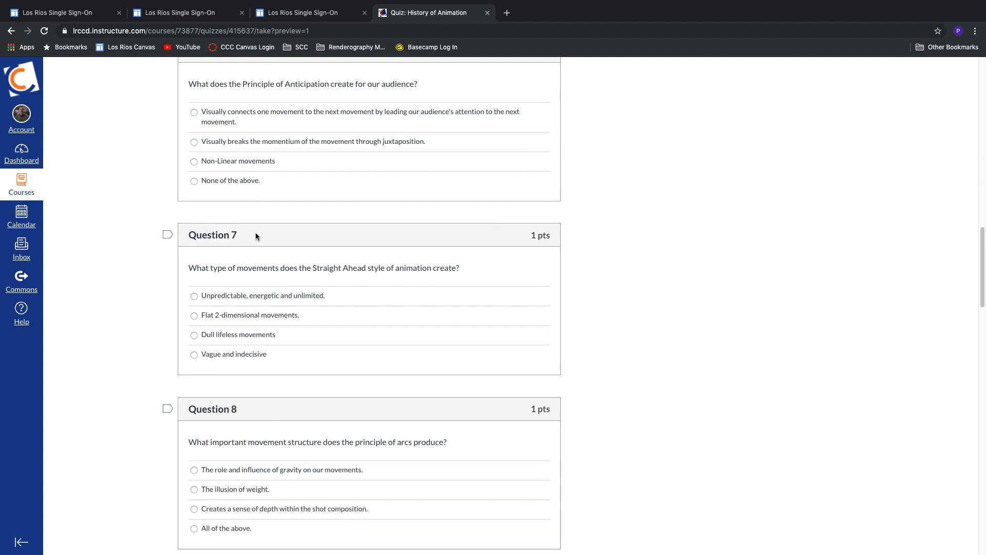
{"action": "scroll", "coordinate": [256, 234], "scroll_direction": "down", "scroll_amount": 10}
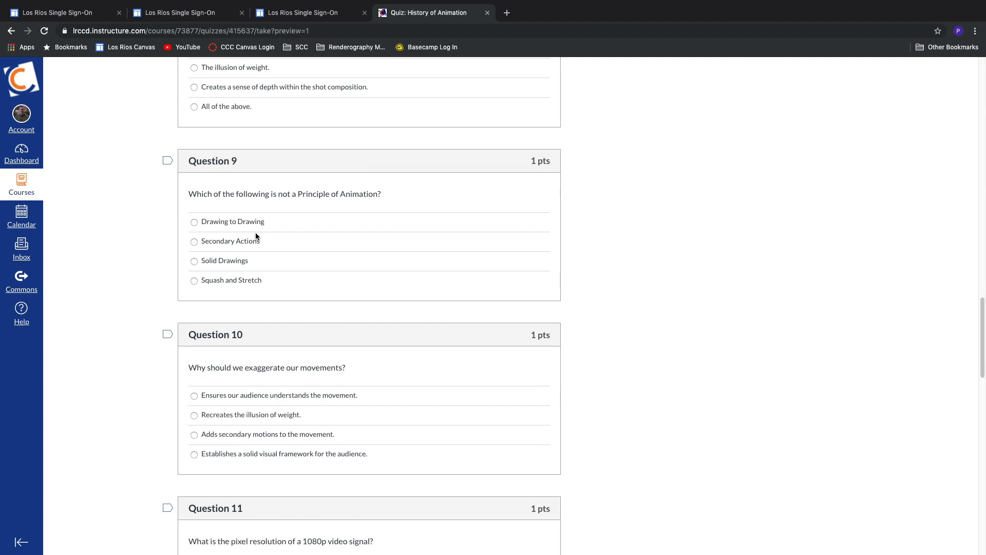
{"action": "scroll", "coordinate": [256, 237], "scroll_direction": "down", "scroll_amount": 12}
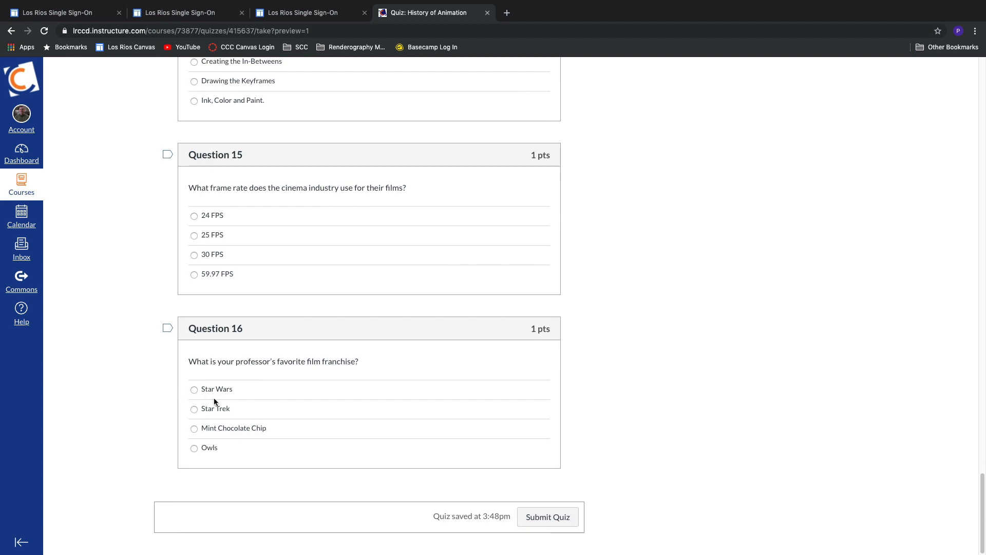
{"action": "scroll", "coordinate": [384, 422], "scroll_direction": "up", "scroll_amount": 20}
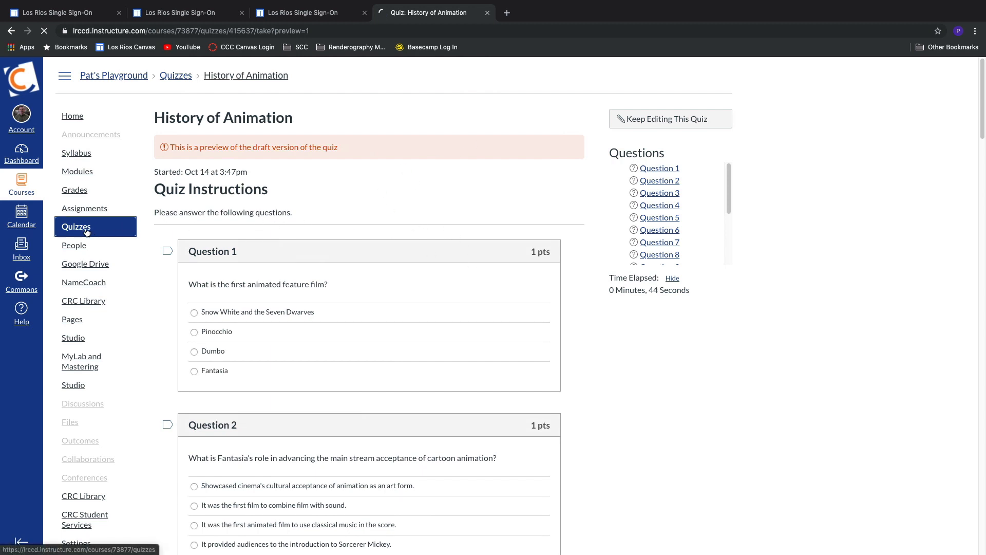
Reopen the History of Animation quiz for editing, enable Shuffle Answers and review the remaining quiz options.
{"action": "left_click", "coordinate": [92, 229]}
{"action": "left_click", "coordinate": [258, 182]}
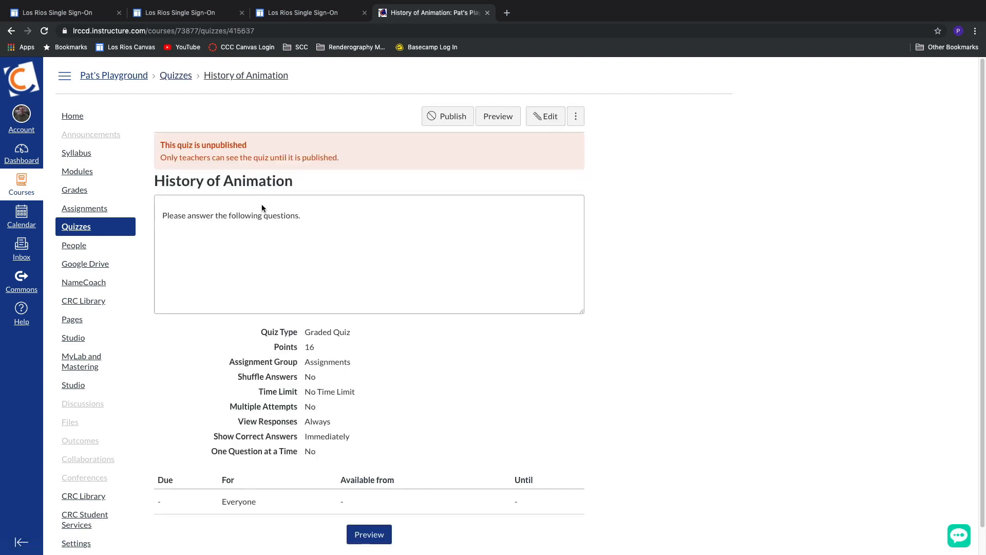
{"action": "scroll", "coordinate": [247, 312], "scroll_direction": "down", "scroll_amount": 1}
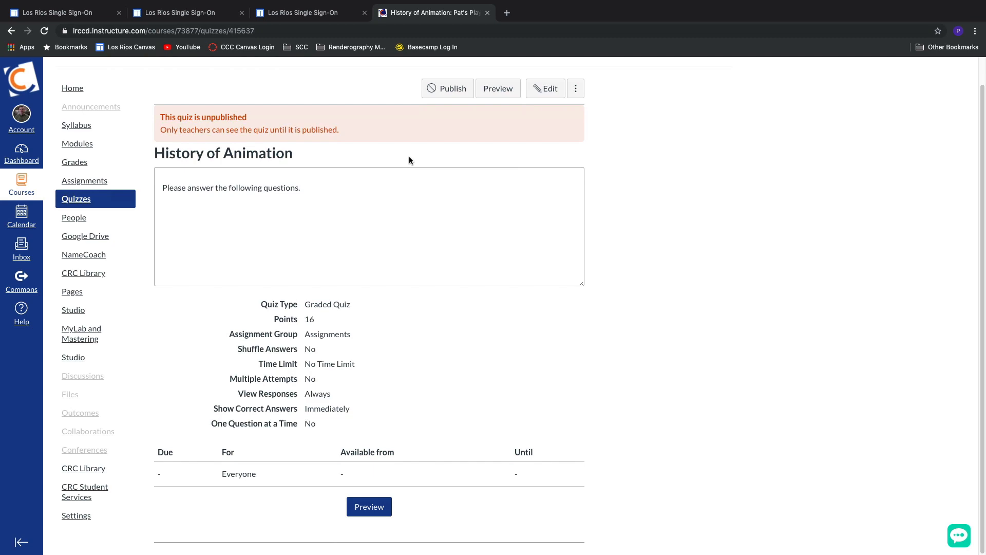
{"action": "left_click", "coordinate": [545, 88]}
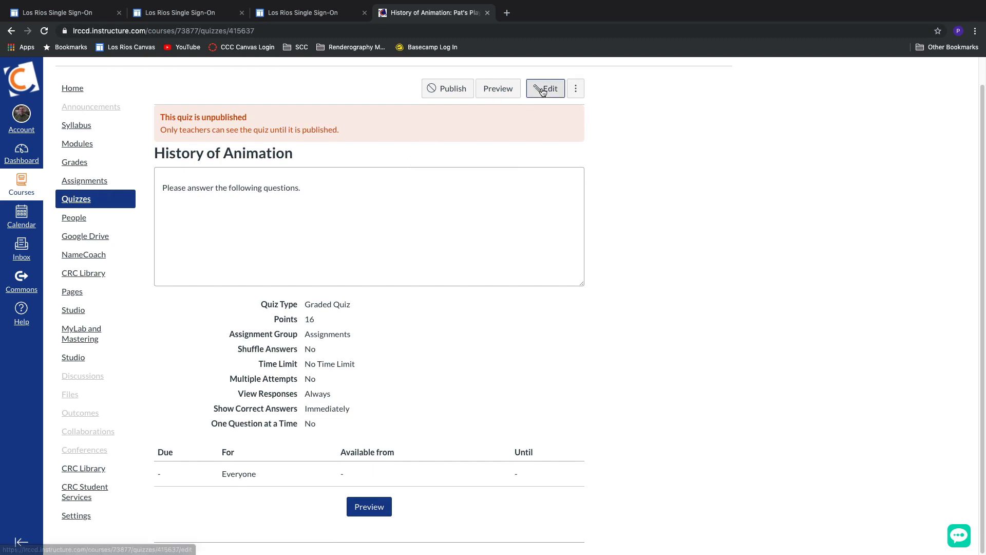
{"action": "scroll", "coordinate": [578, 341], "scroll_direction": "down", "scroll_amount": 5}
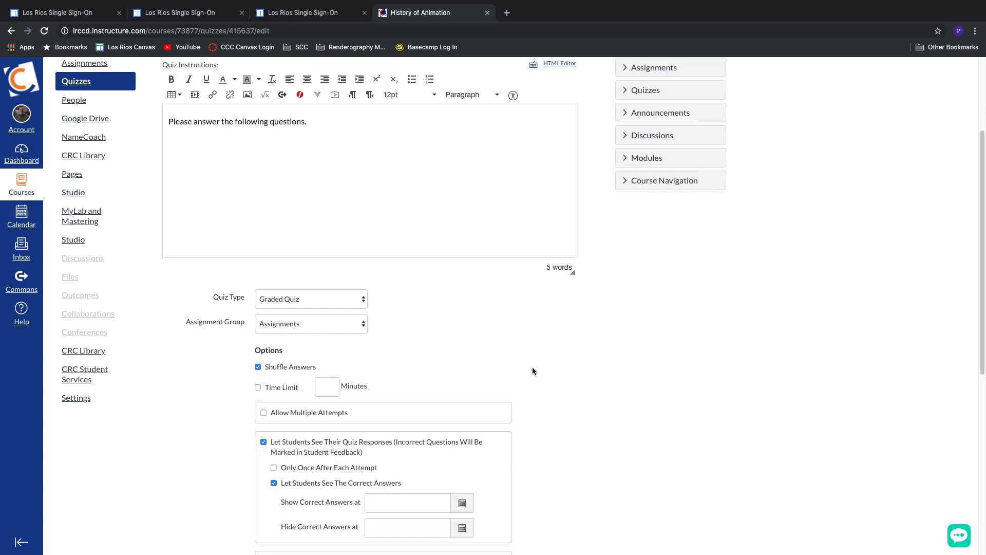
{"action": "scroll", "coordinate": [532, 367], "scroll_direction": "down", "scroll_amount": 3}
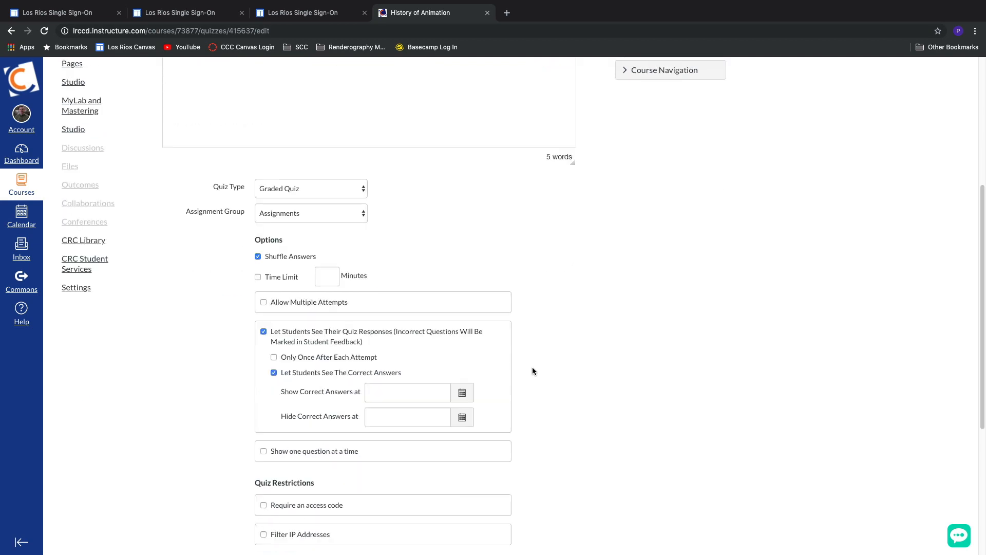
{"action": "scroll", "coordinate": [532, 367], "scroll_direction": "up", "scroll_amount": 3}
{"action": "scroll", "coordinate": [532, 368], "scroll_direction": "up", "scroll_amount": 2}
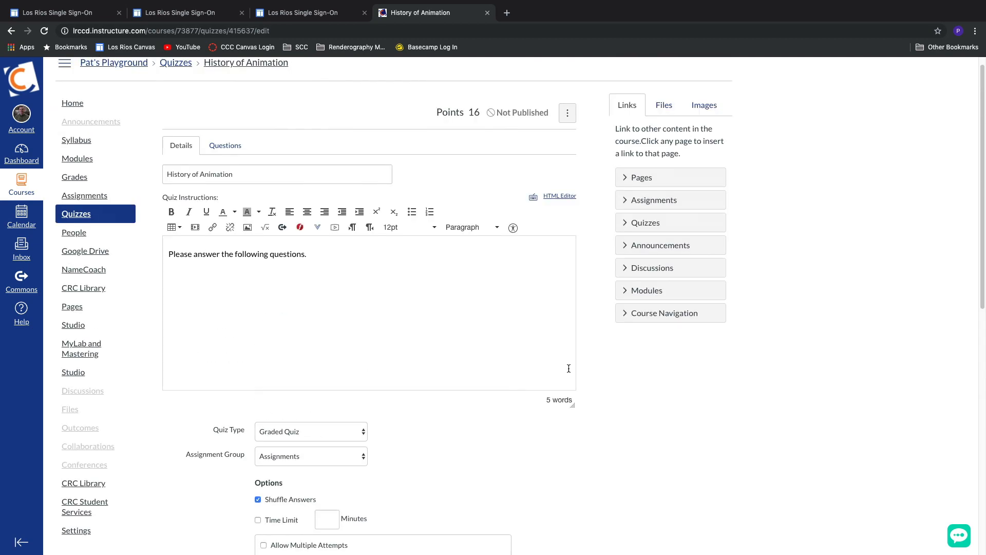